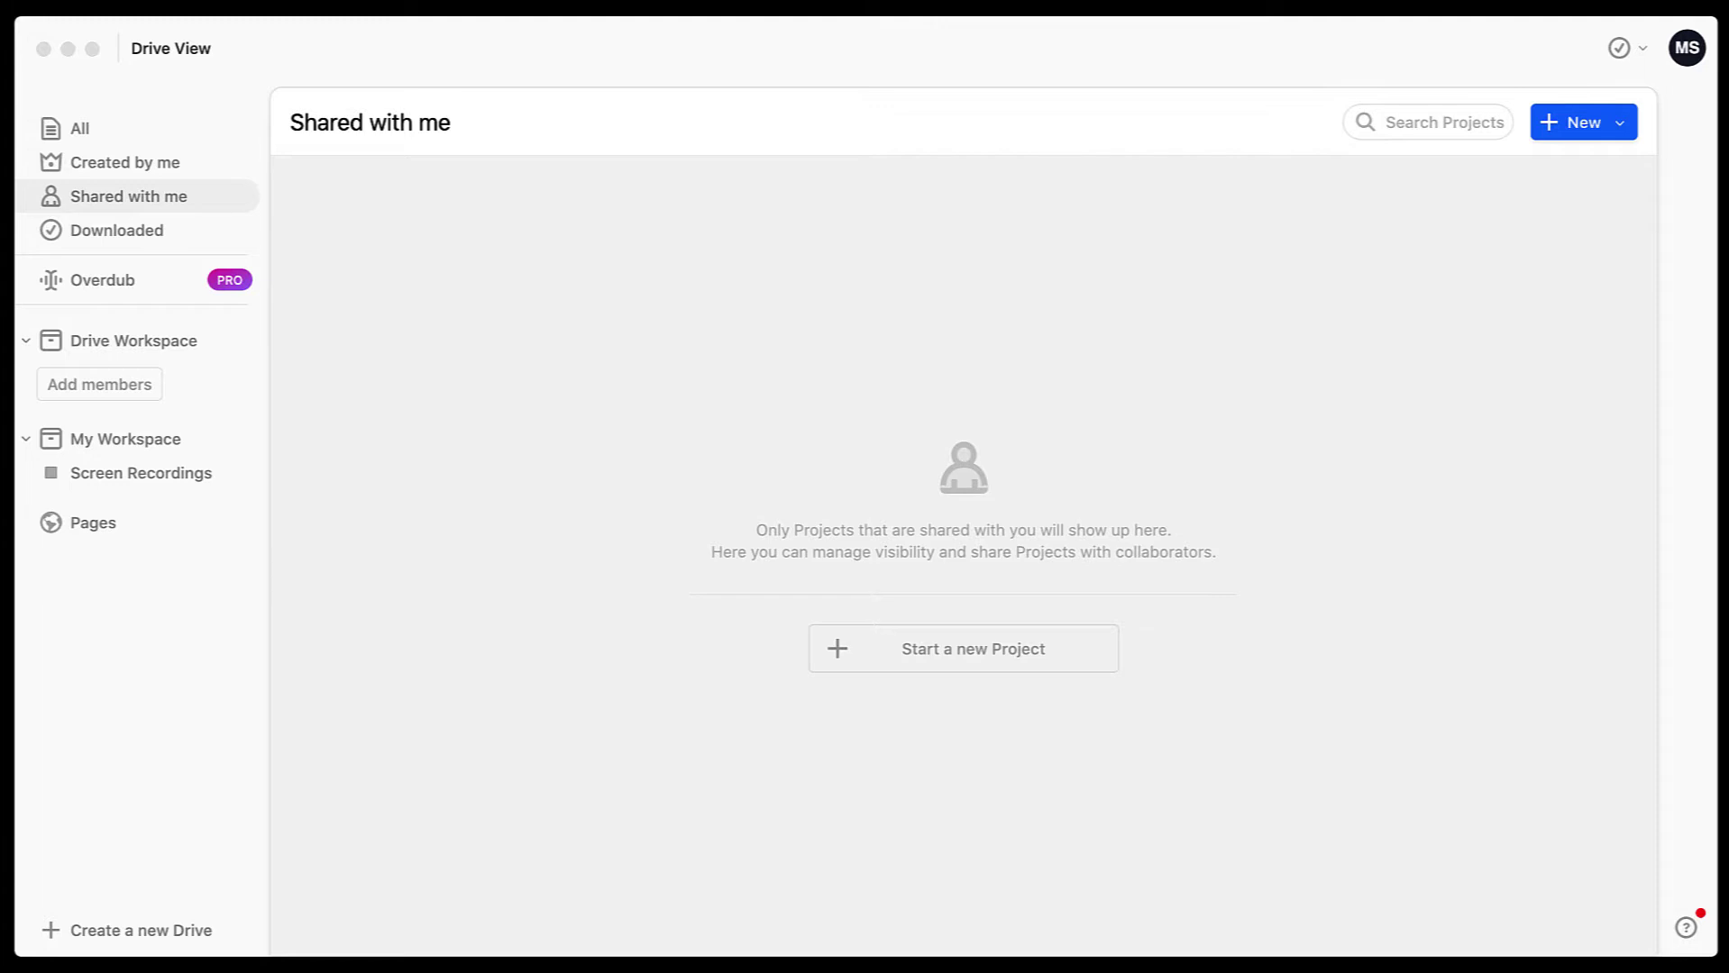
# - Create a new project titled with the presenter's intro name and open it in the editor
pyautogui.click(1586, 127)
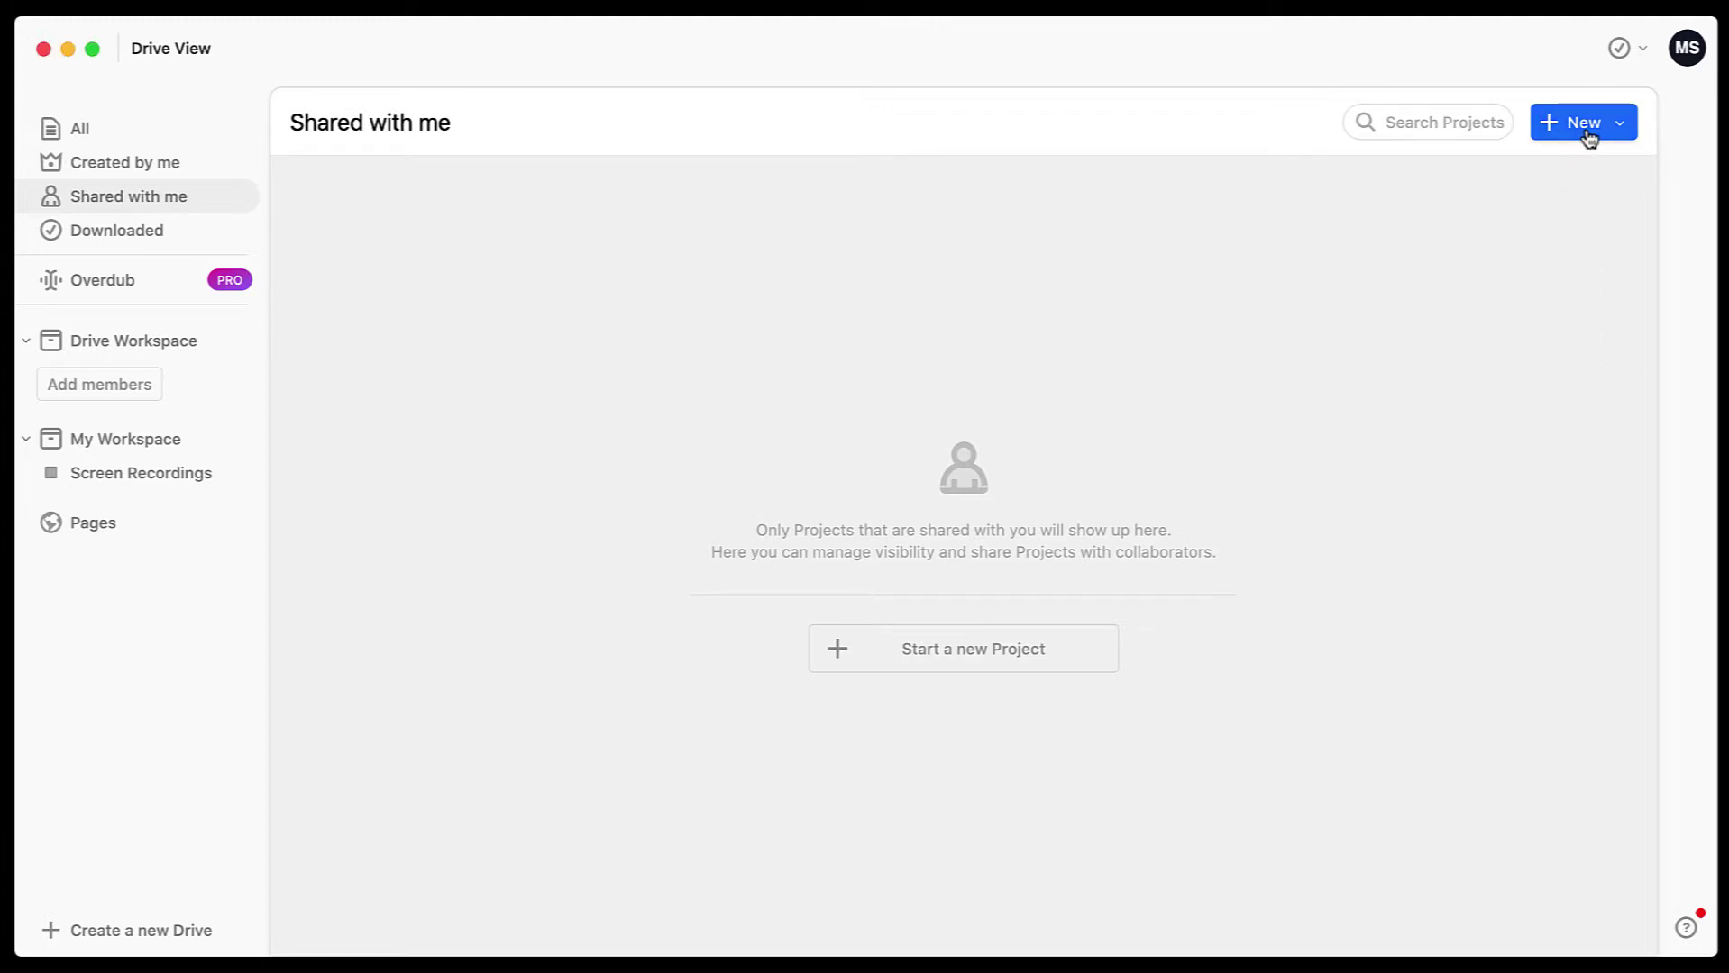
pyautogui.click(1588, 136)
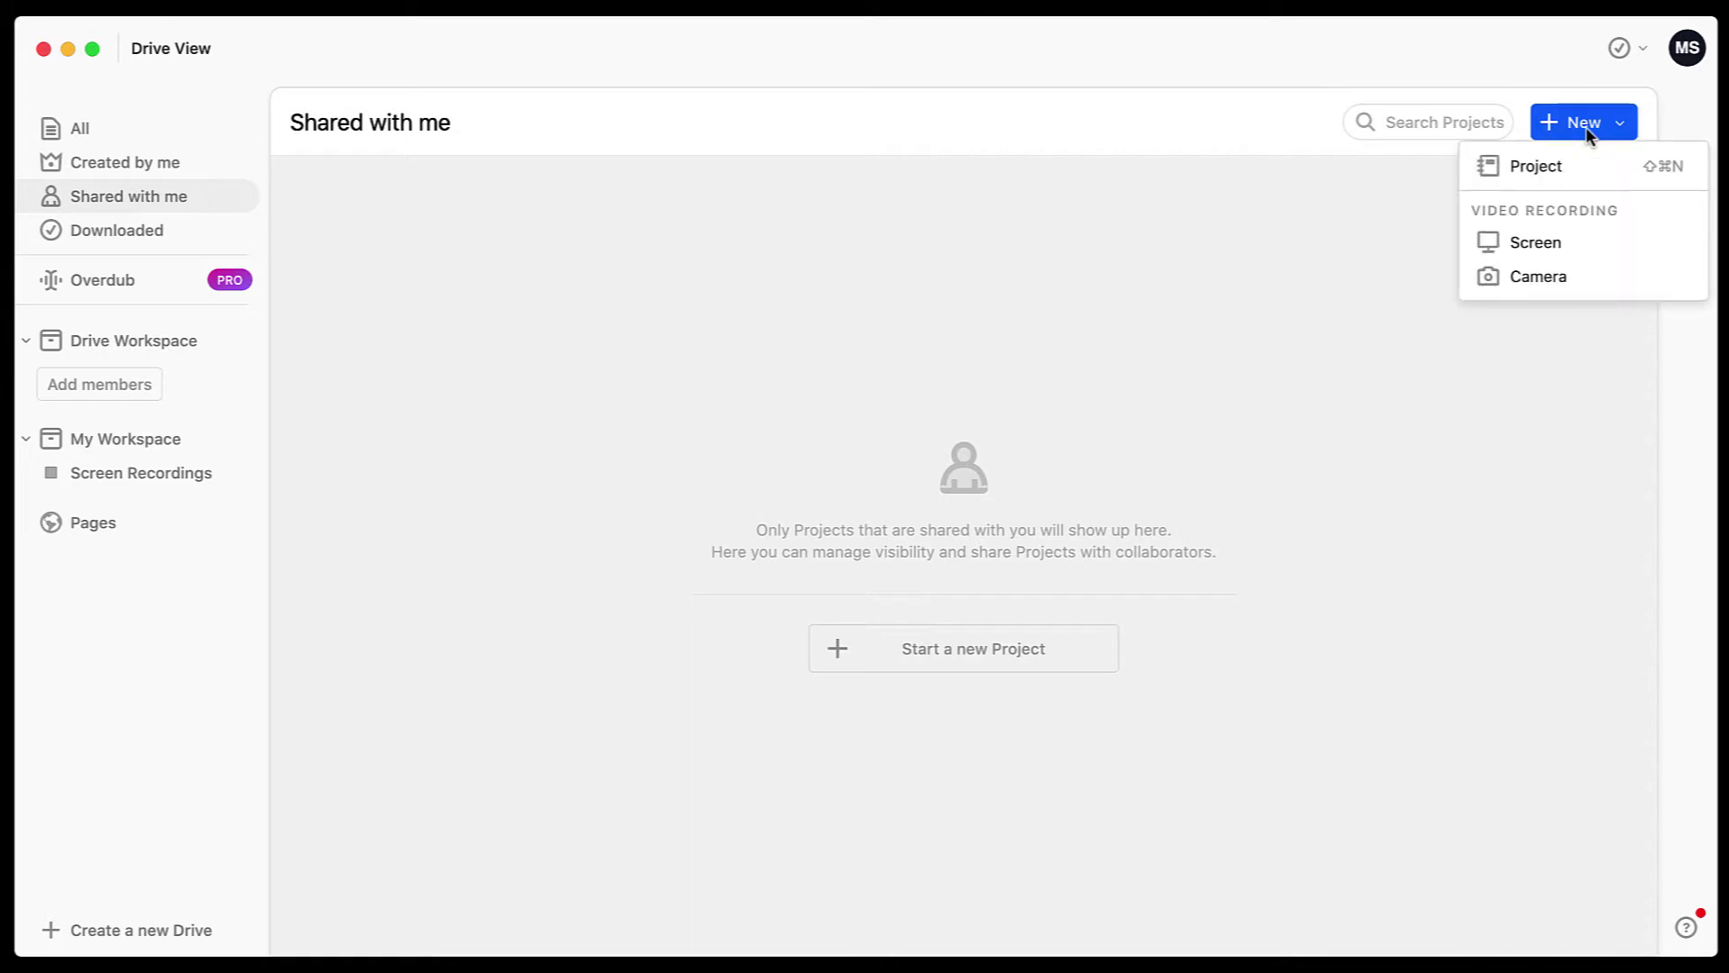
pyautogui.click(1564, 179)
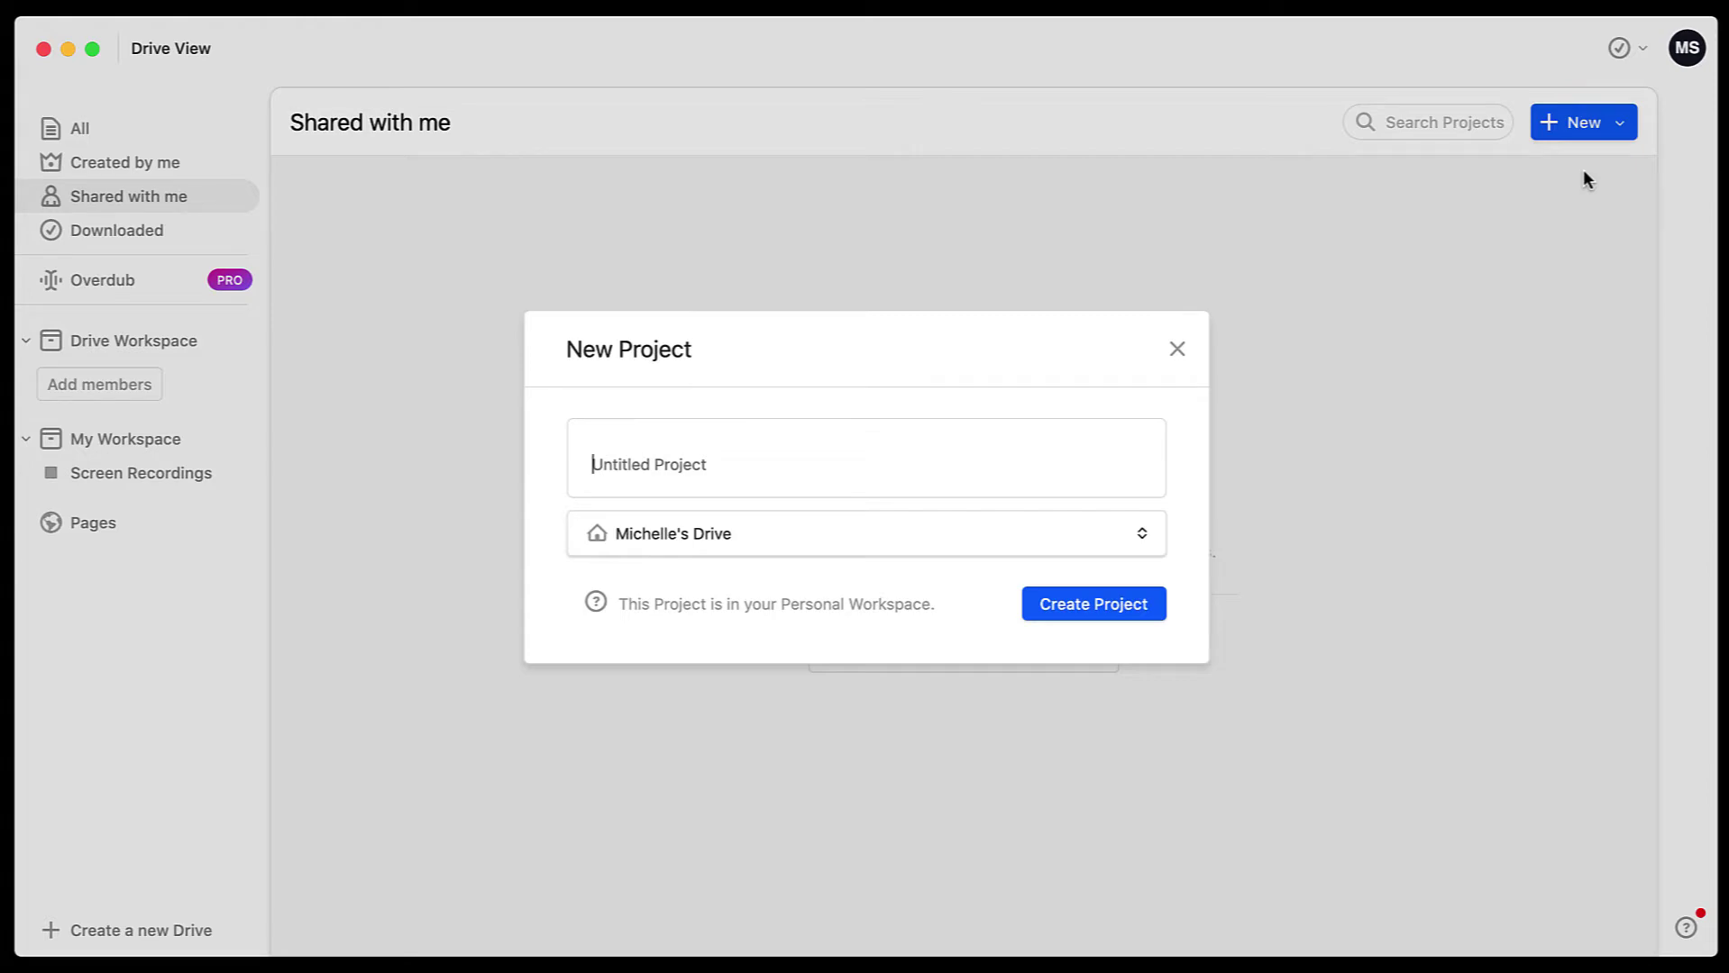
pyautogui.write("Michelle's Intro")
pyautogui.click(1129, 616)
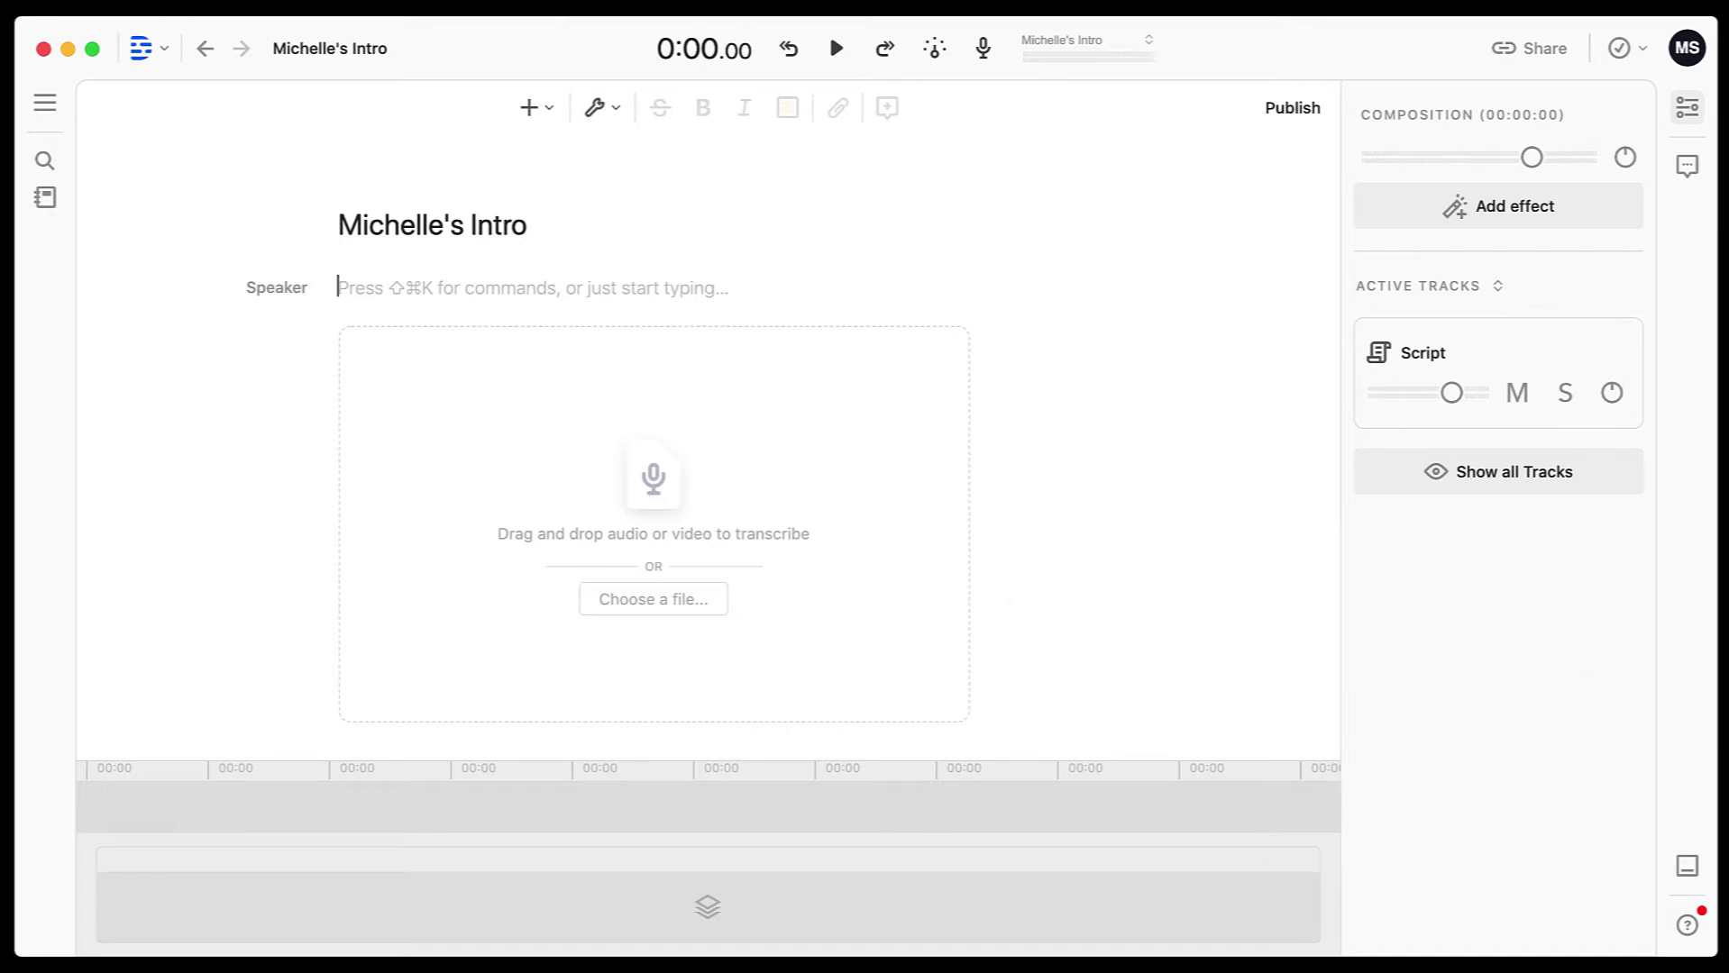
# - Import the intro WAV recording so it is transcribed, then dismiss the transcription notice
pyautogui.moveTo(602, 969); pyautogui.dragTo(656, 638)
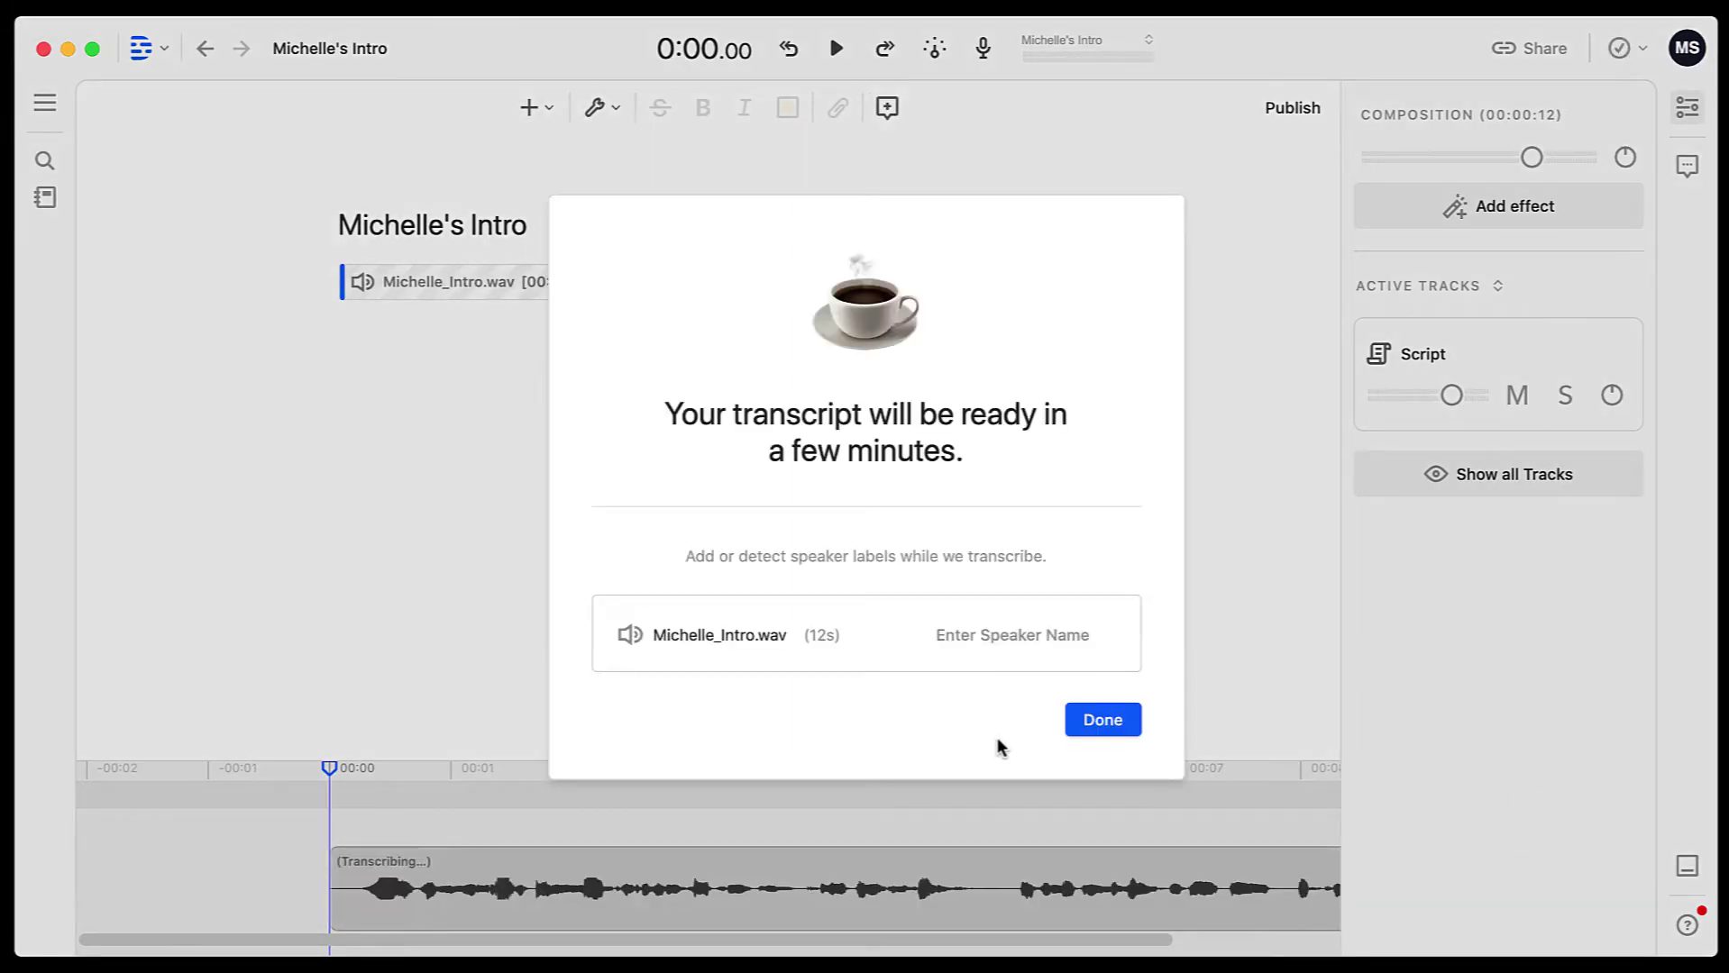
pyautogui.click(1103, 720)
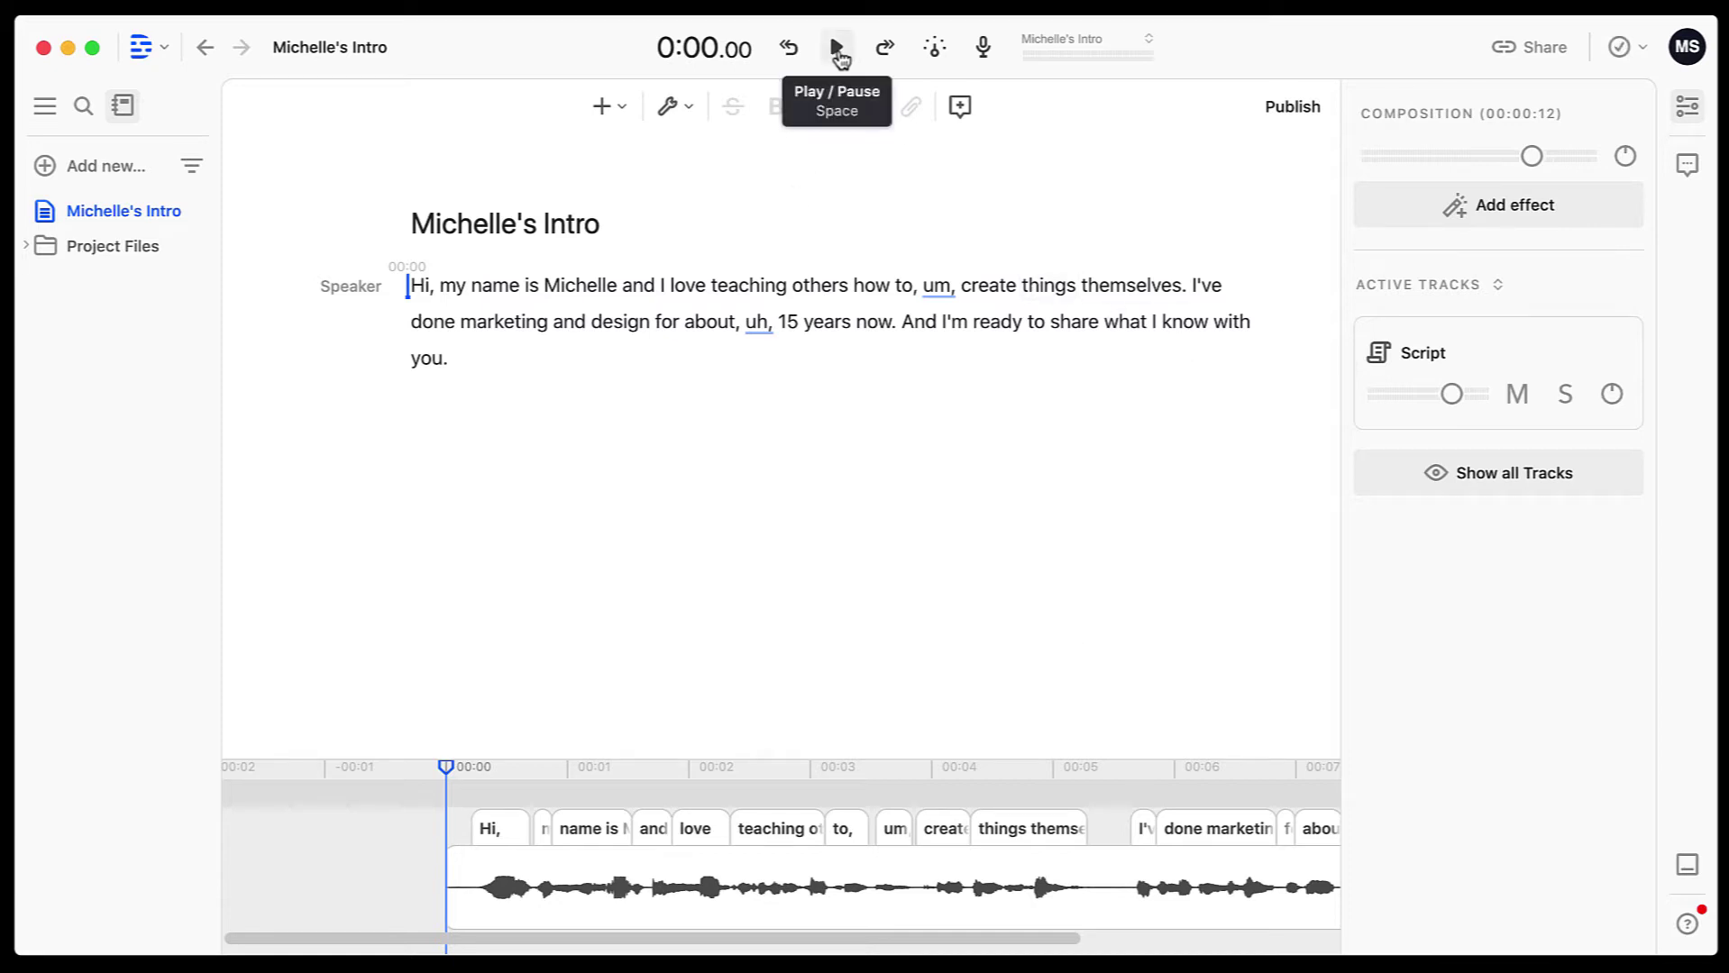
# - Play back the 12-second intro transcript through to its end
pyautogui.click(839, 52)
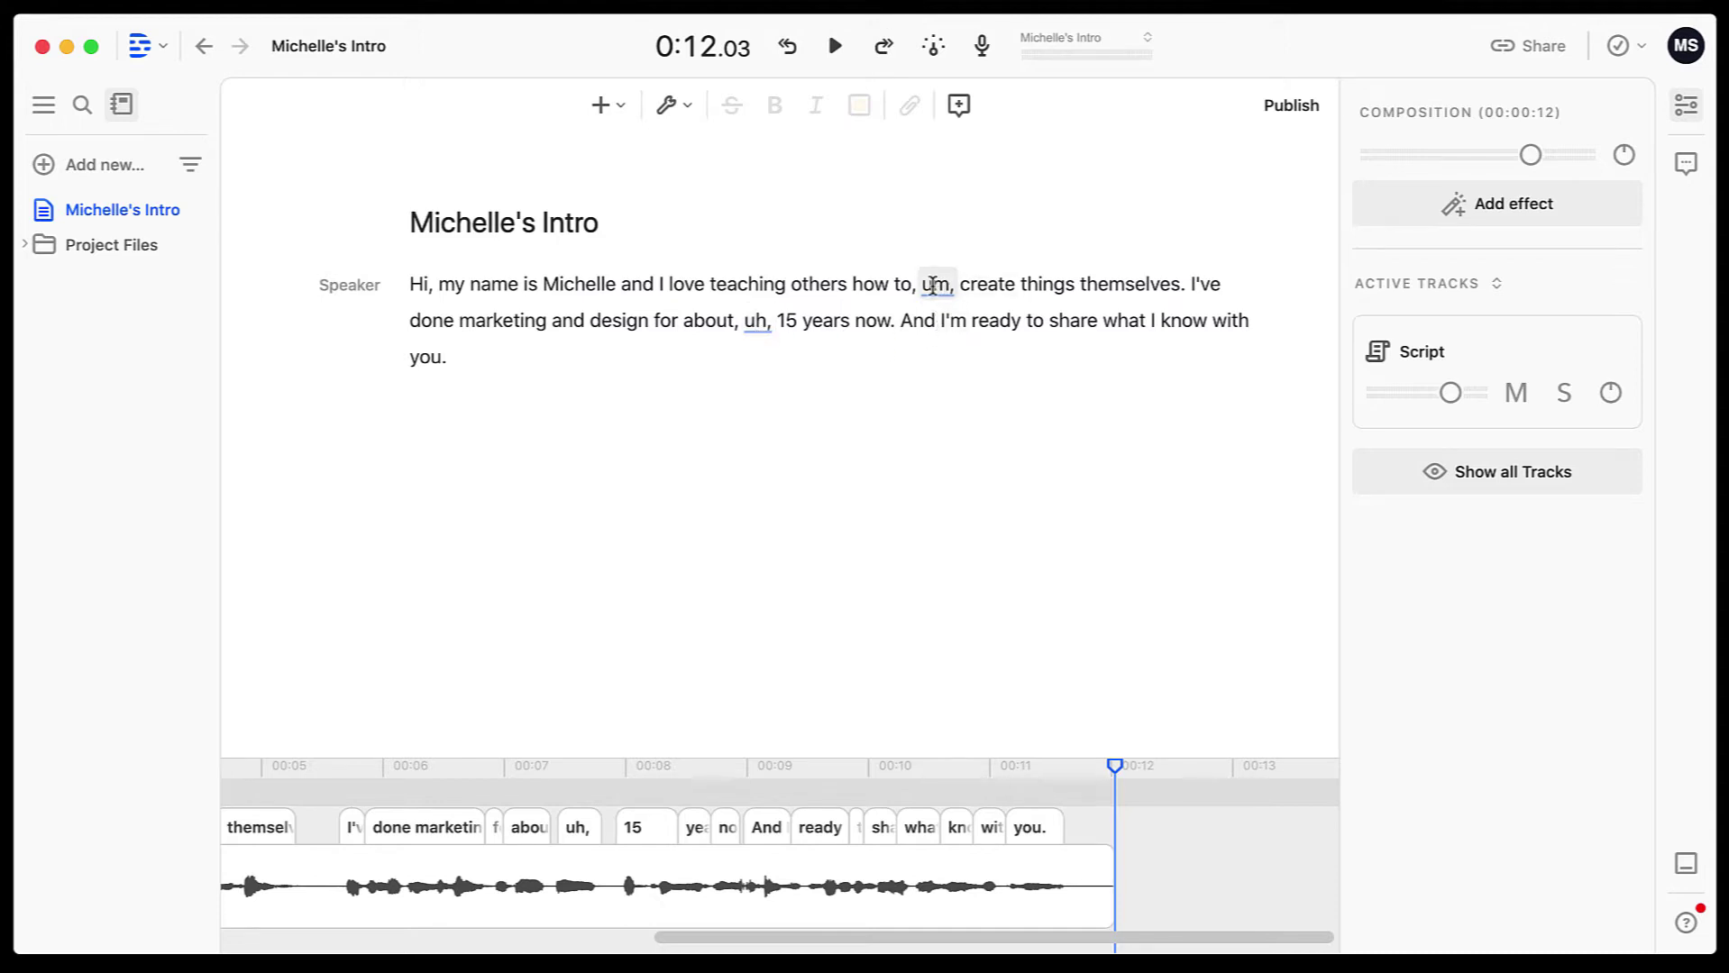
# - Search the transcript for filler words, finding the two matches 'um' and 'uh'
pyautogui.rightClick(932, 286)
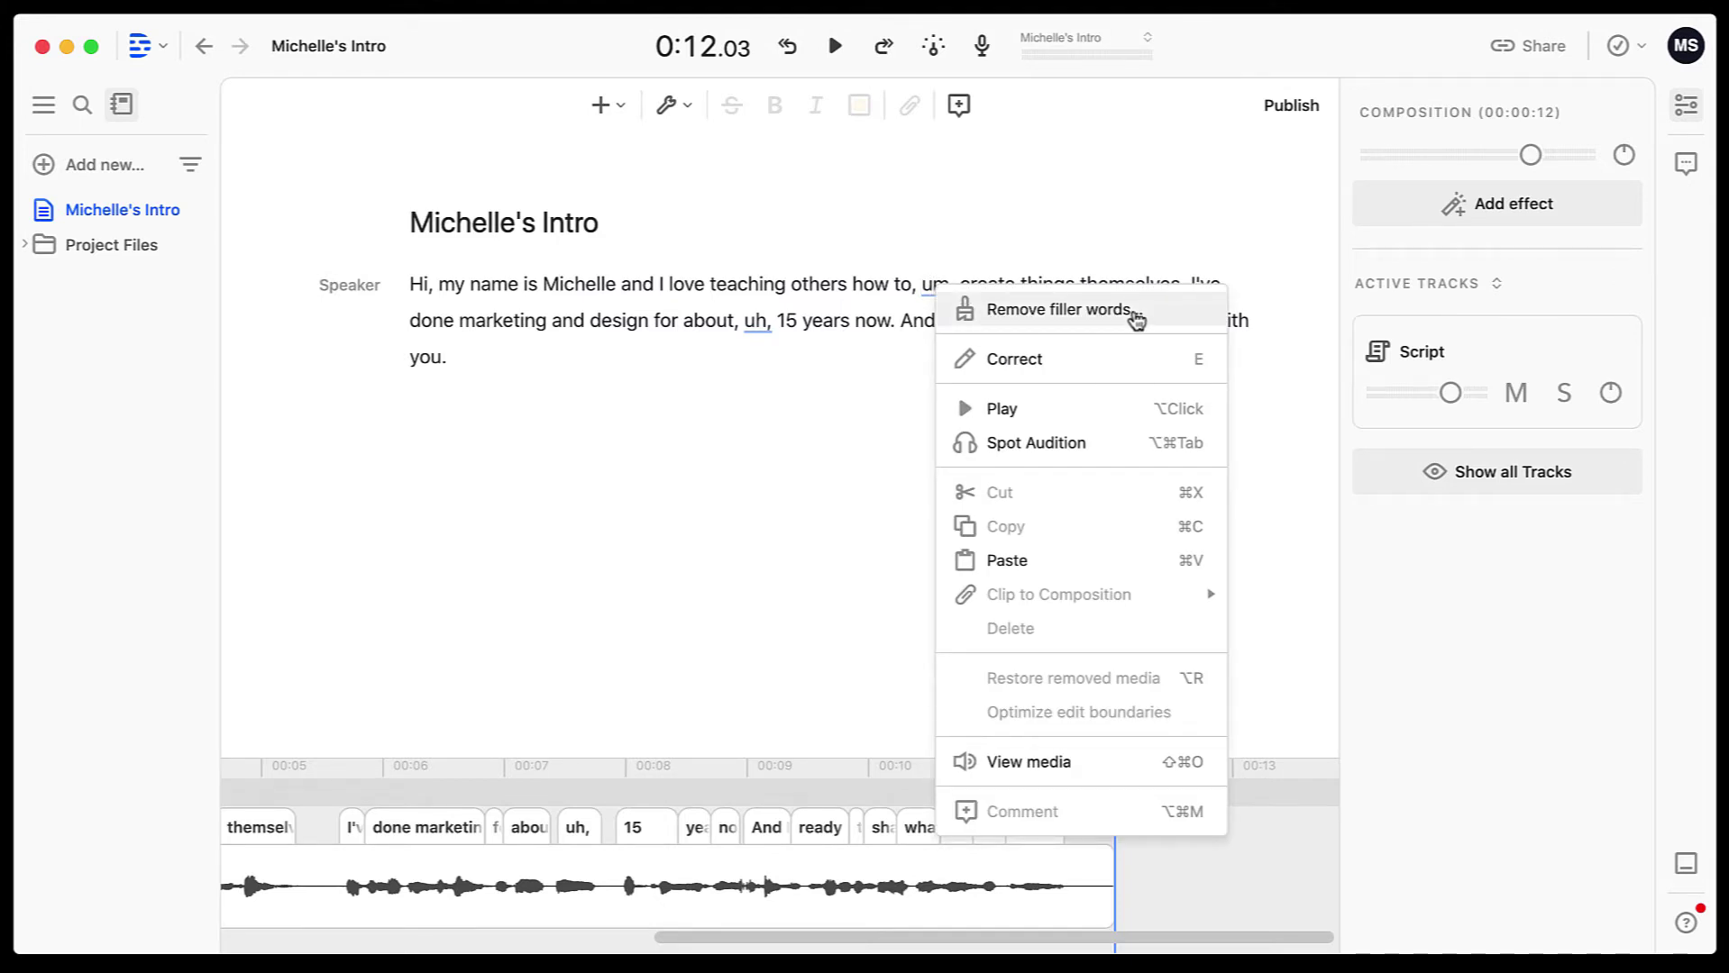
pyautogui.click(1135, 310)
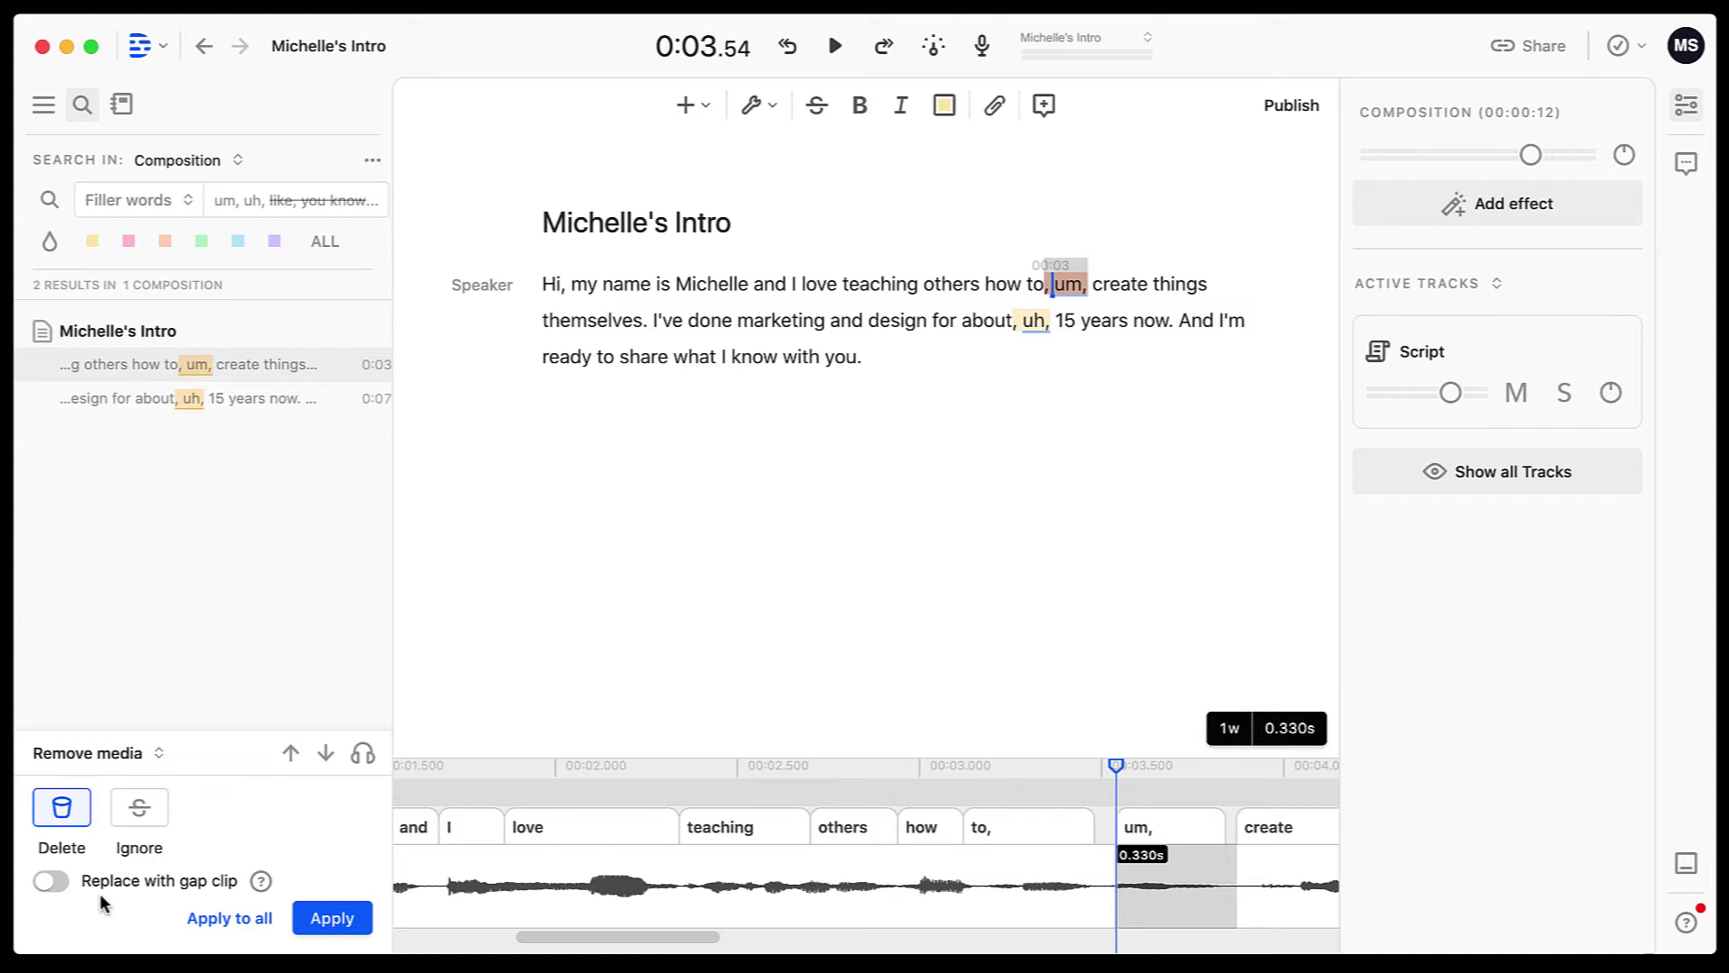
# - Mark both 'um' and 'uh' as ignored with gap-clip replacement, applied to all matches
pyautogui.click(43, 881)
pyautogui.click(139, 808)
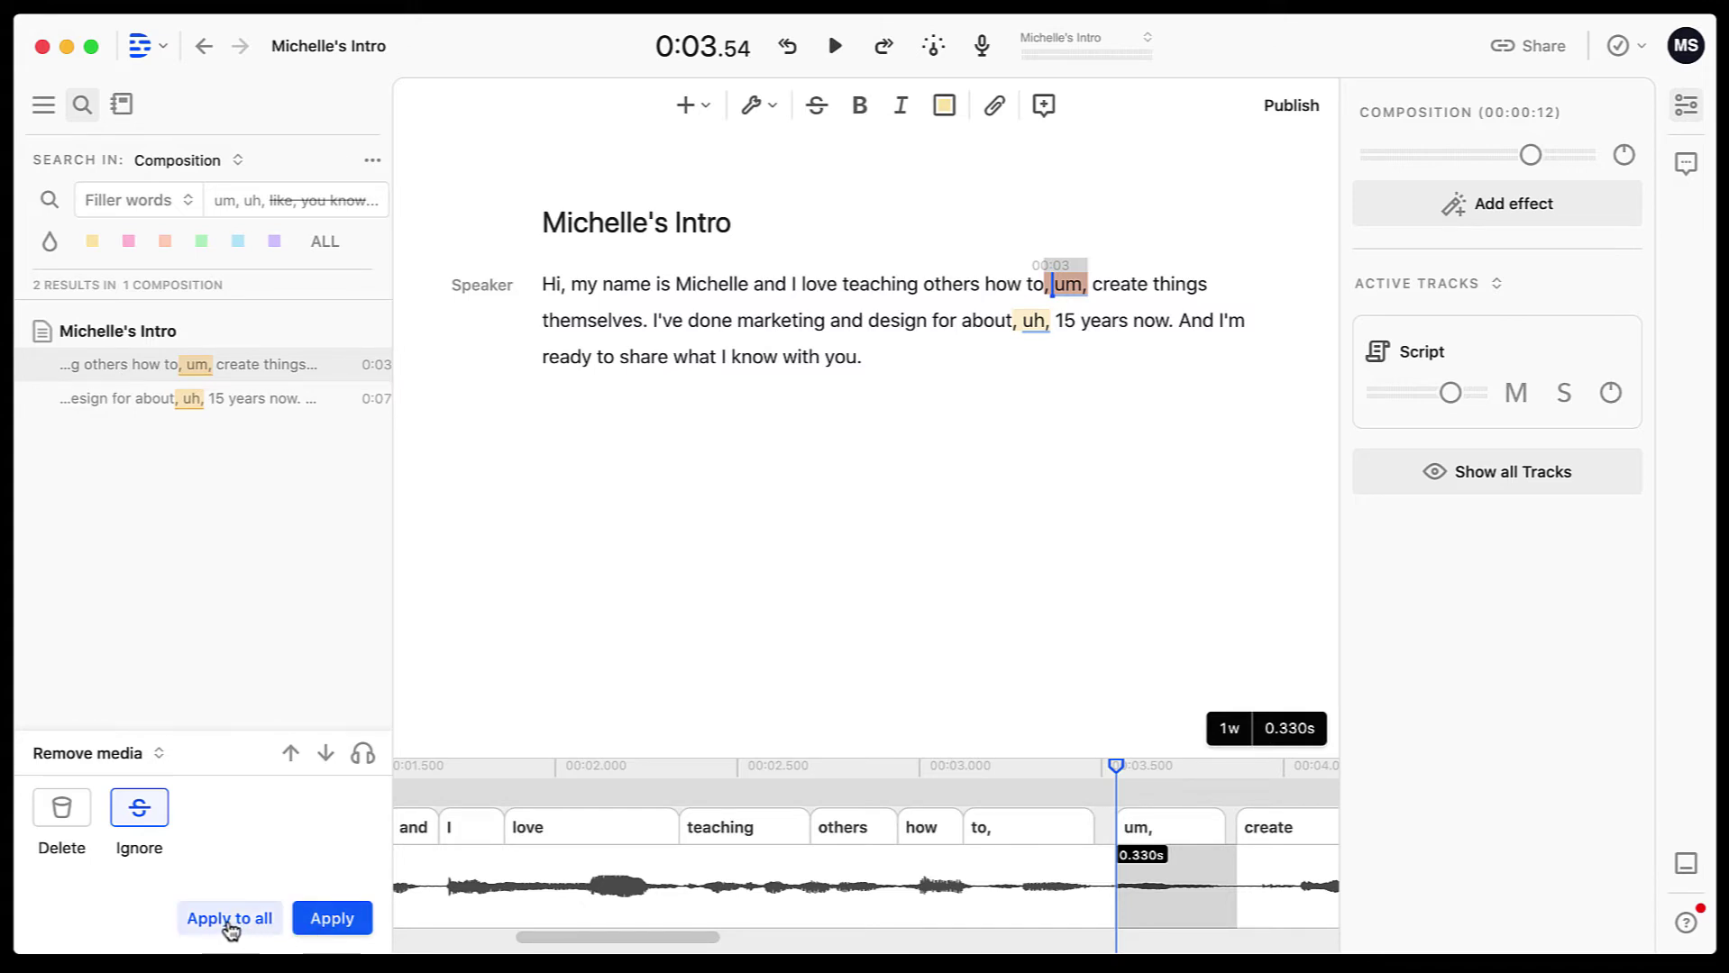
pyautogui.click(230, 919)
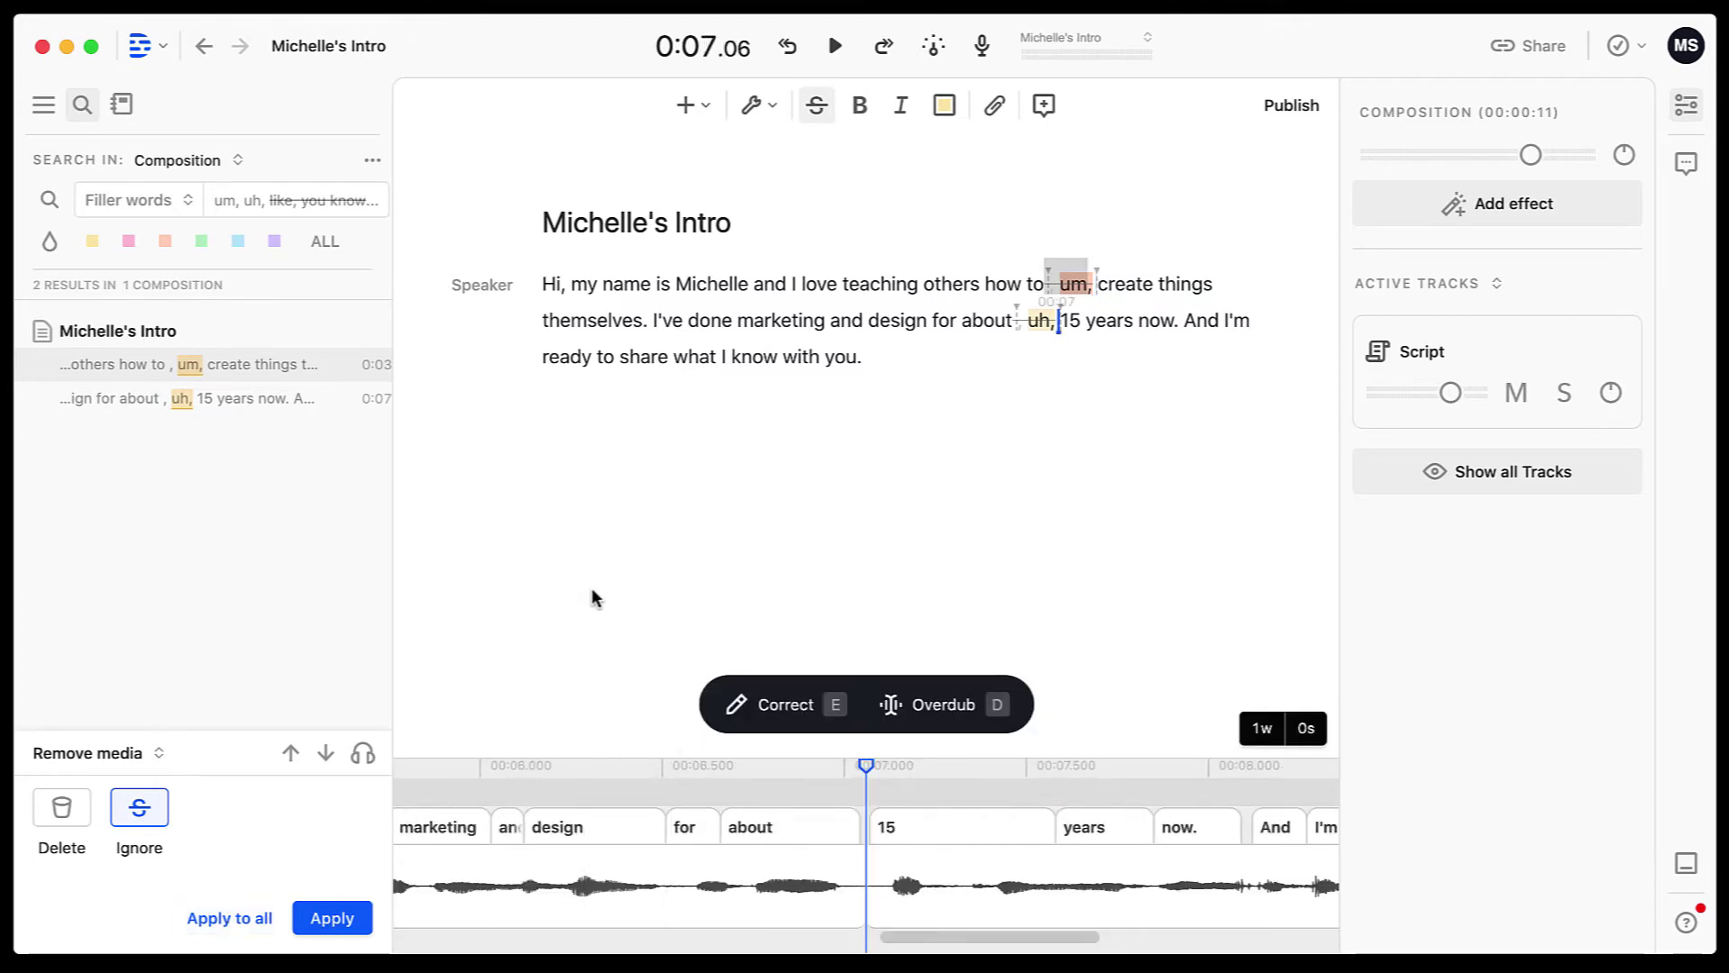
# - Play the edited intro from before 'Hi' through to its end at 0:11
pyautogui.keyDown('shift'); pyautogui.click(549, 287); pyautogui.keyUp('shift')
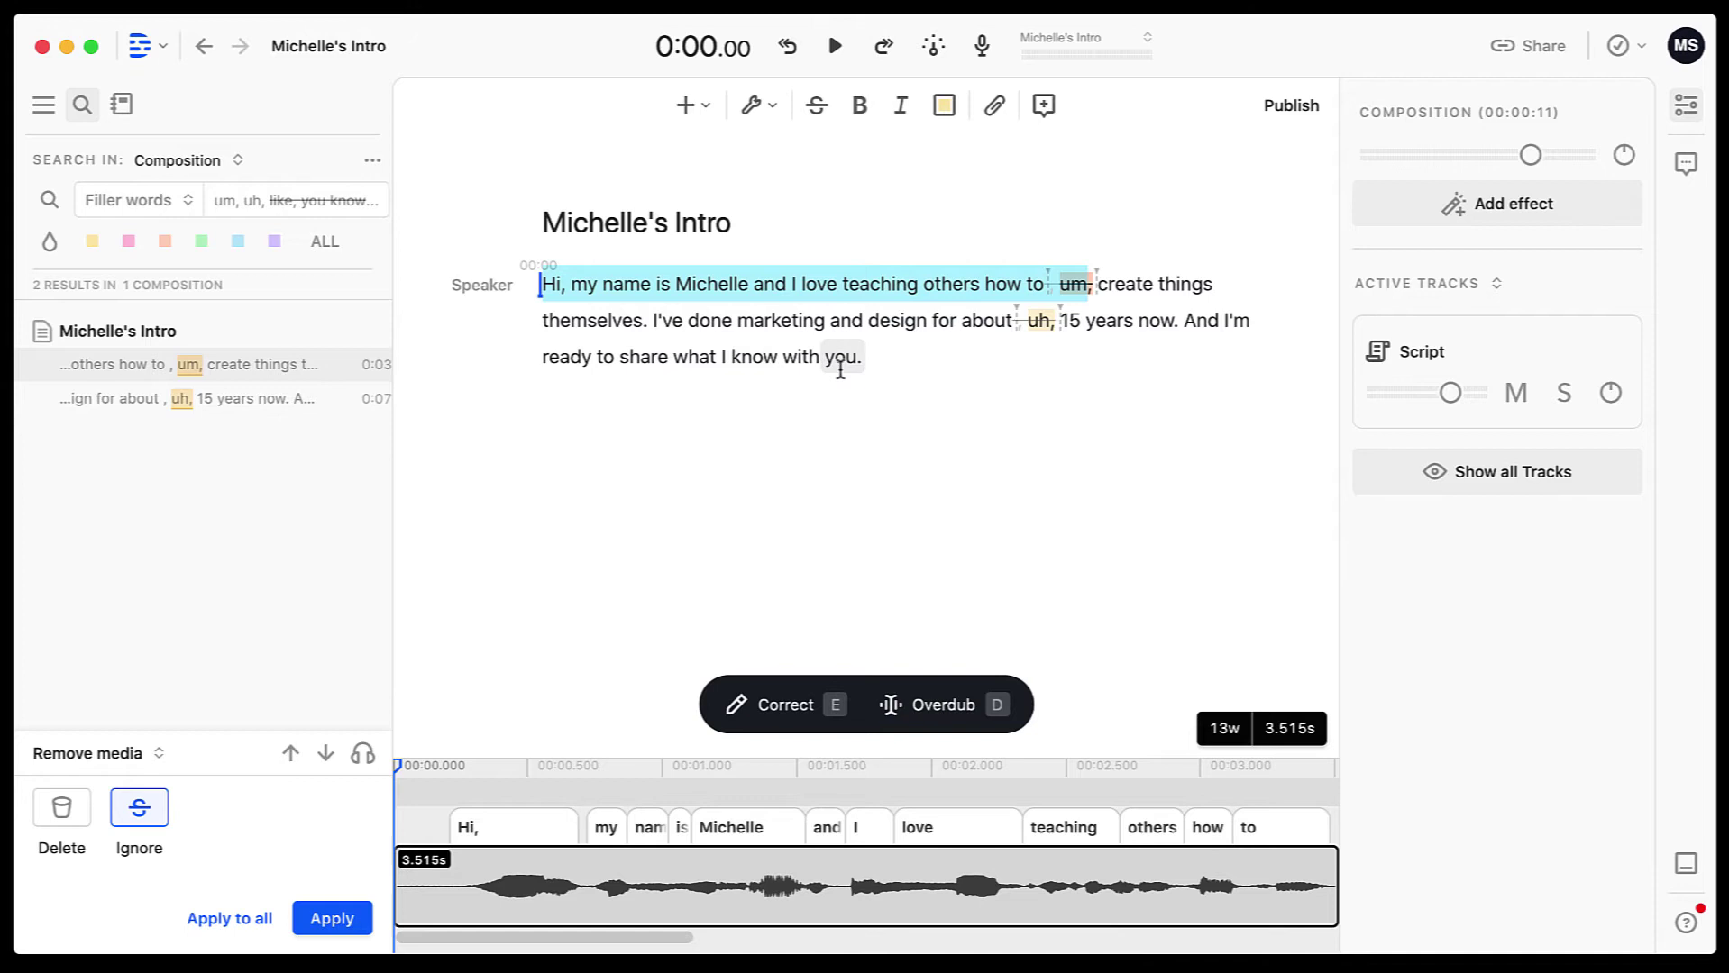
pyautogui.click(543, 285)
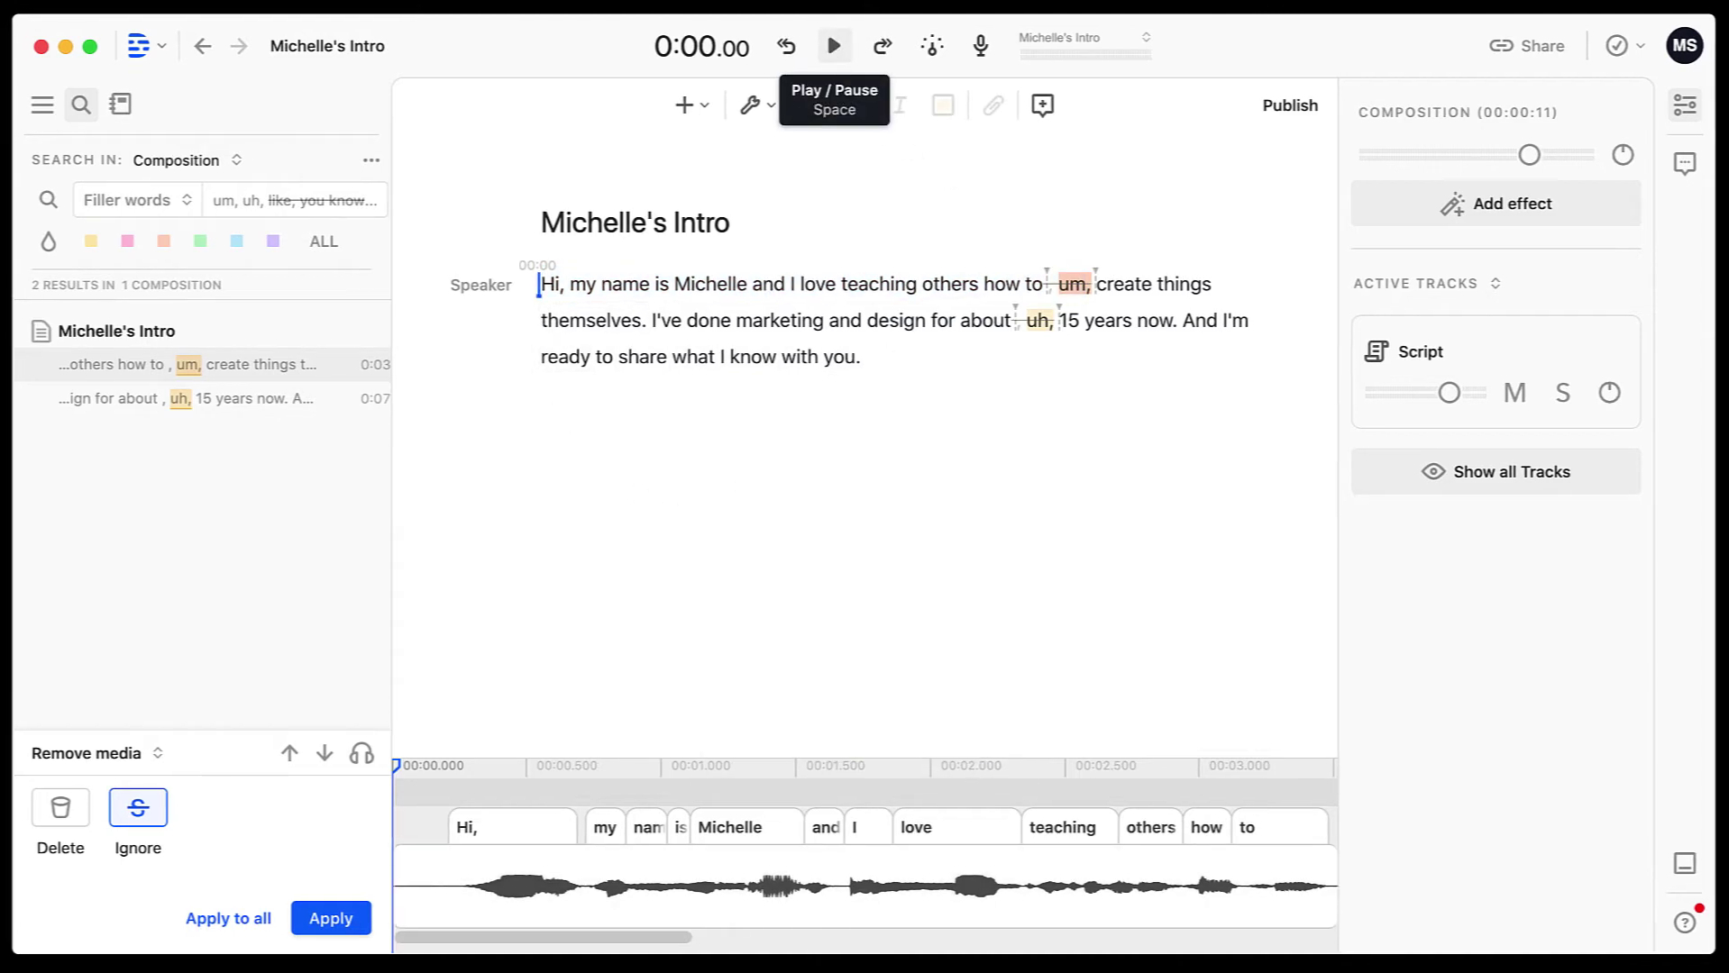
pyautogui.click(833, 50)
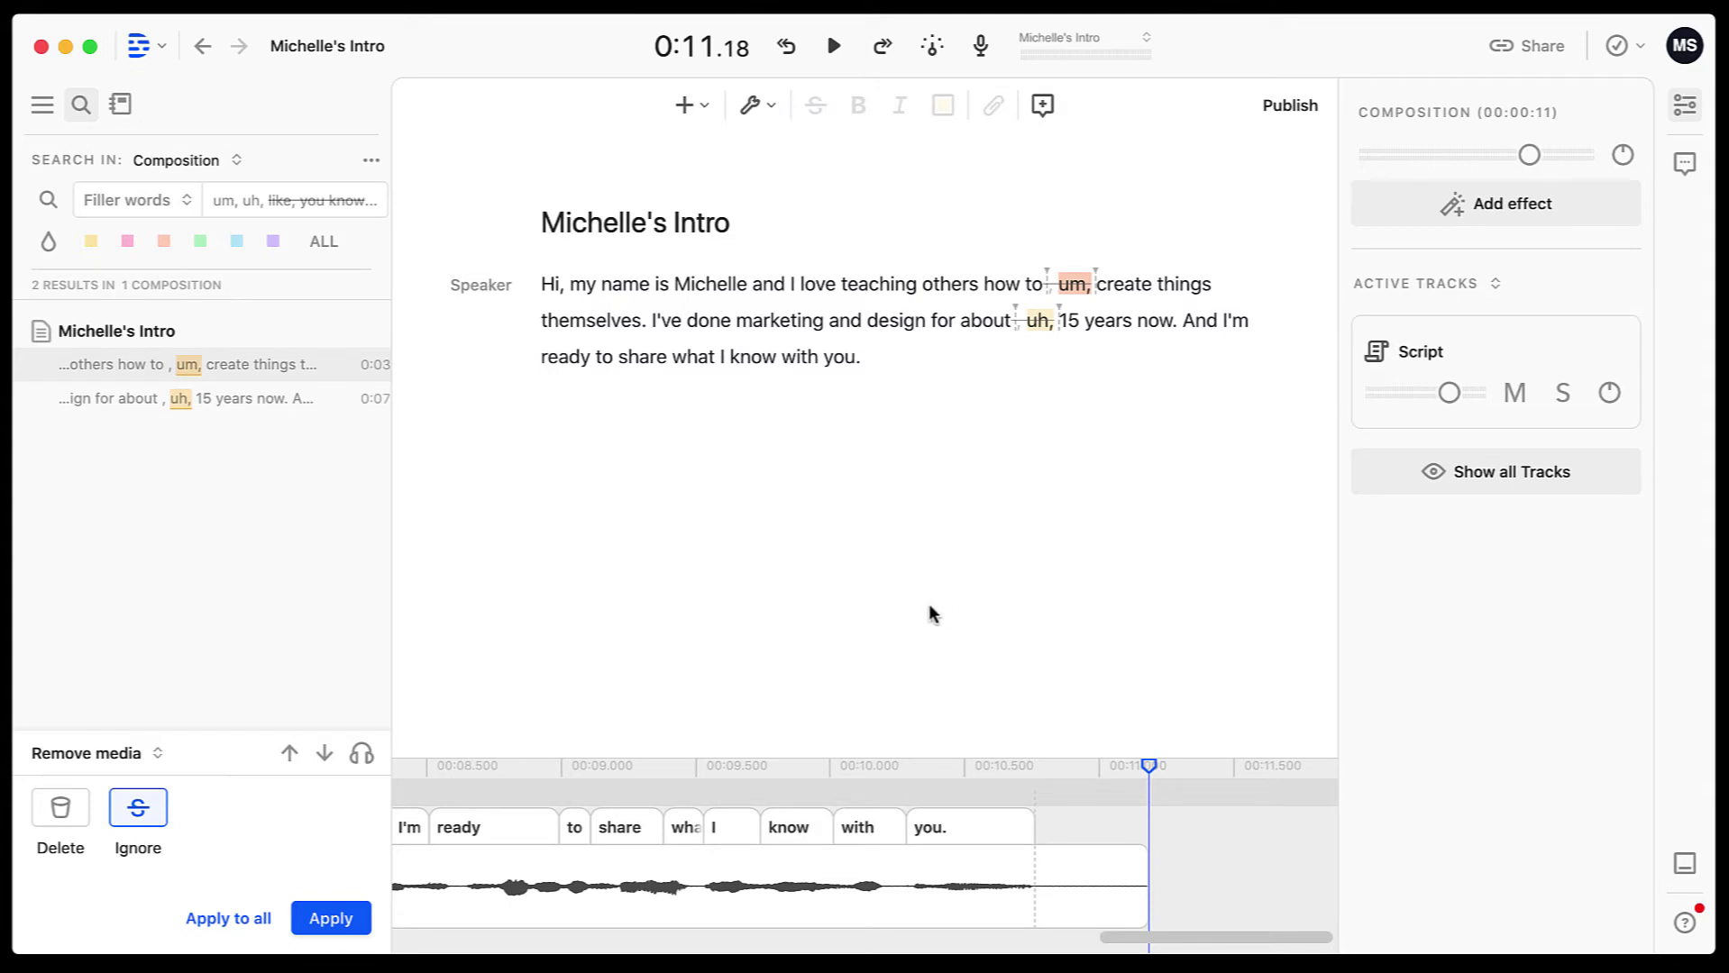
# - Trim the clip edges: tighten the gap before 'create' and cut silence before 'Hi' and after 'you'
pyautogui.hscroll(-10, 919, 805)
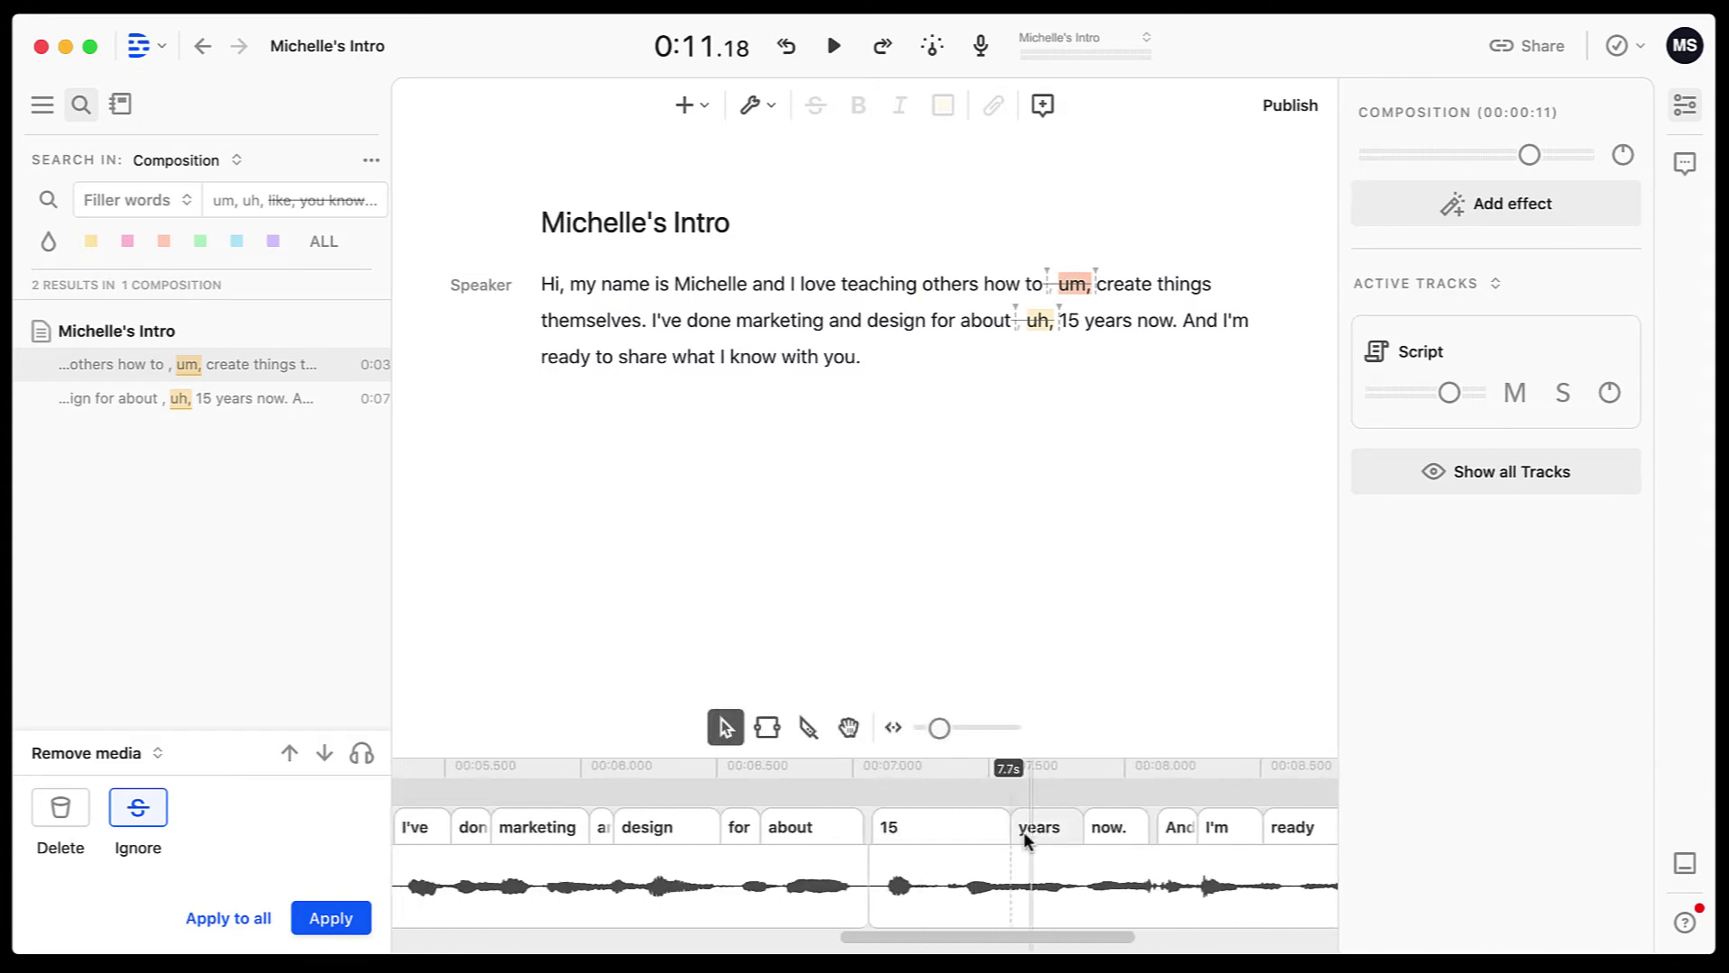
pyautogui.hscroll(-5, 814, 831)
pyautogui.hscroll(-5, 807, 839)
pyautogui.moveTo(666, 861); pyautogui.dragTo(653, 844)
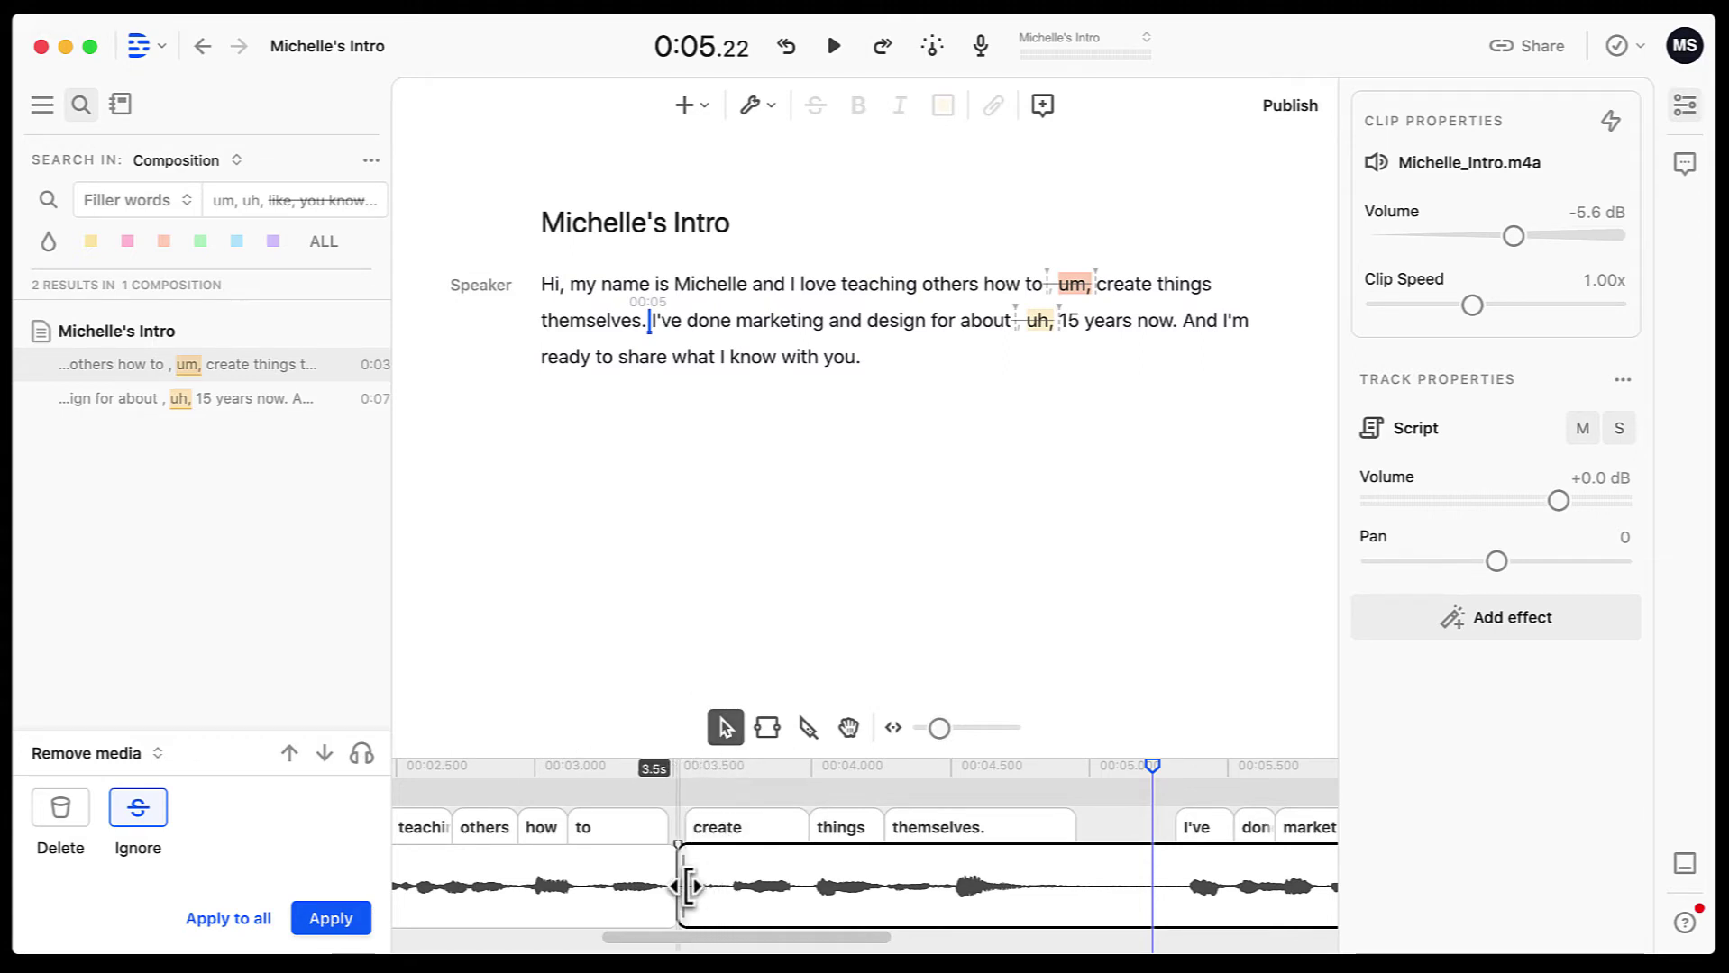
pyautogui.moveTo(691, 886); pyautogui.dragTo(728, 886)
pyautogui.hscroll(-10, 631, 874)
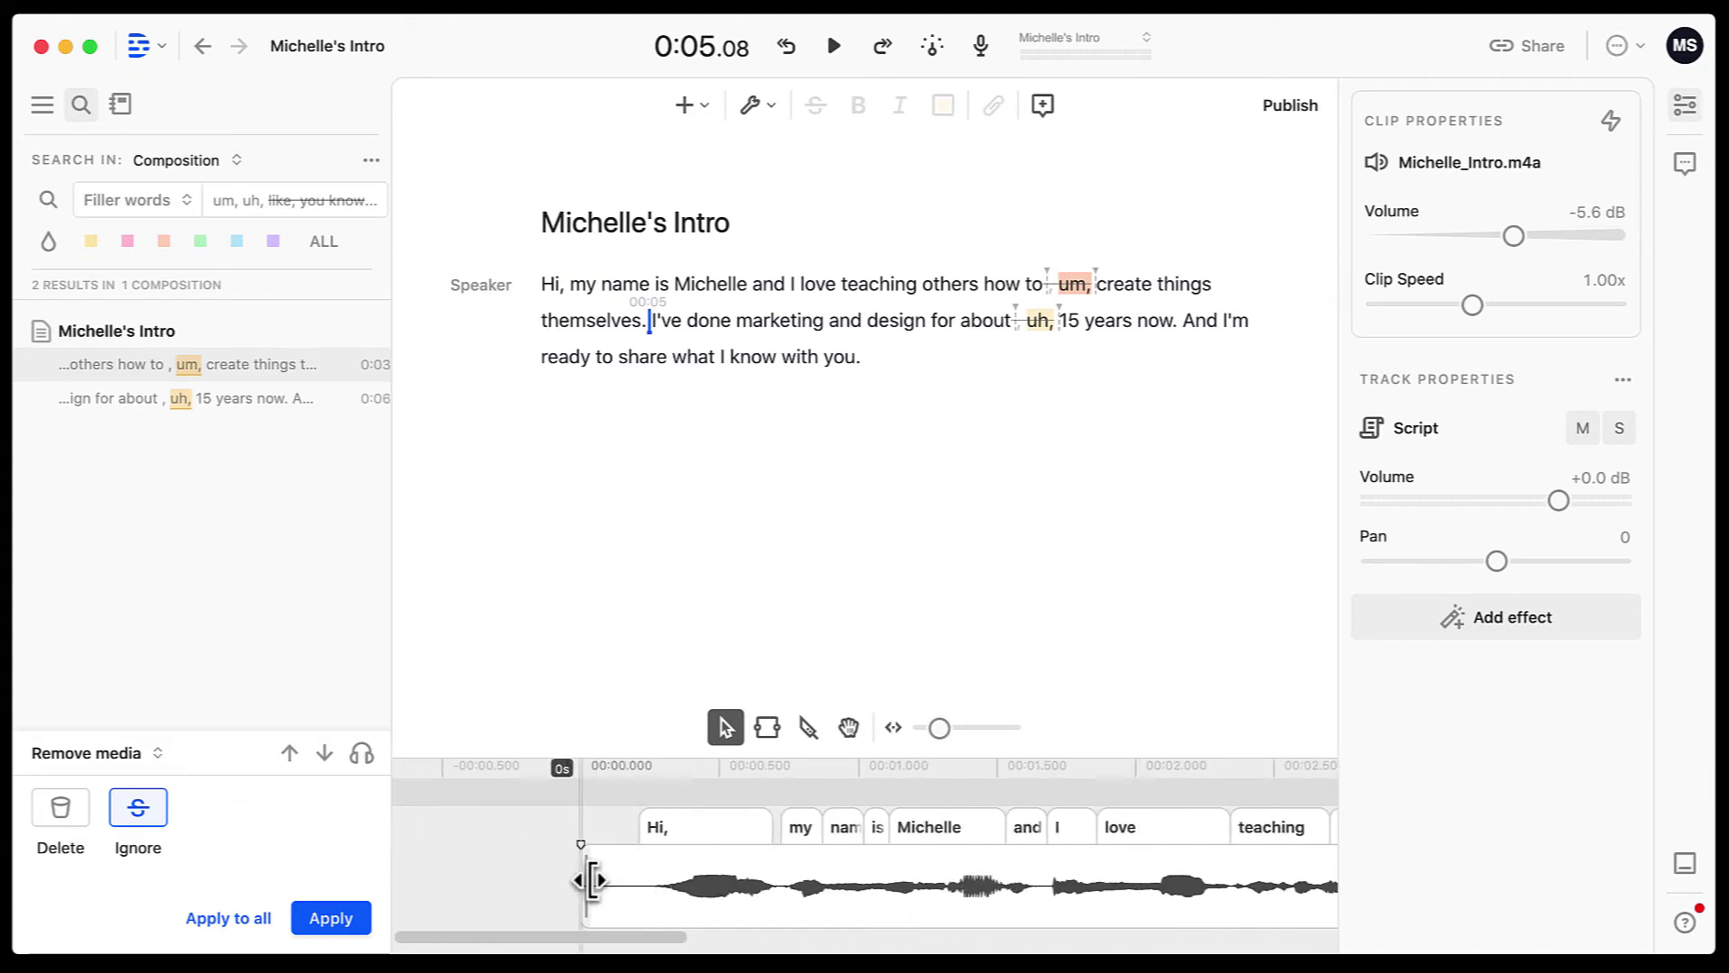
pyautogui.moveTo(590, 886); pyautogui.dragTo(647, 885)
pyautogui.hscroll(15, 829, 866)
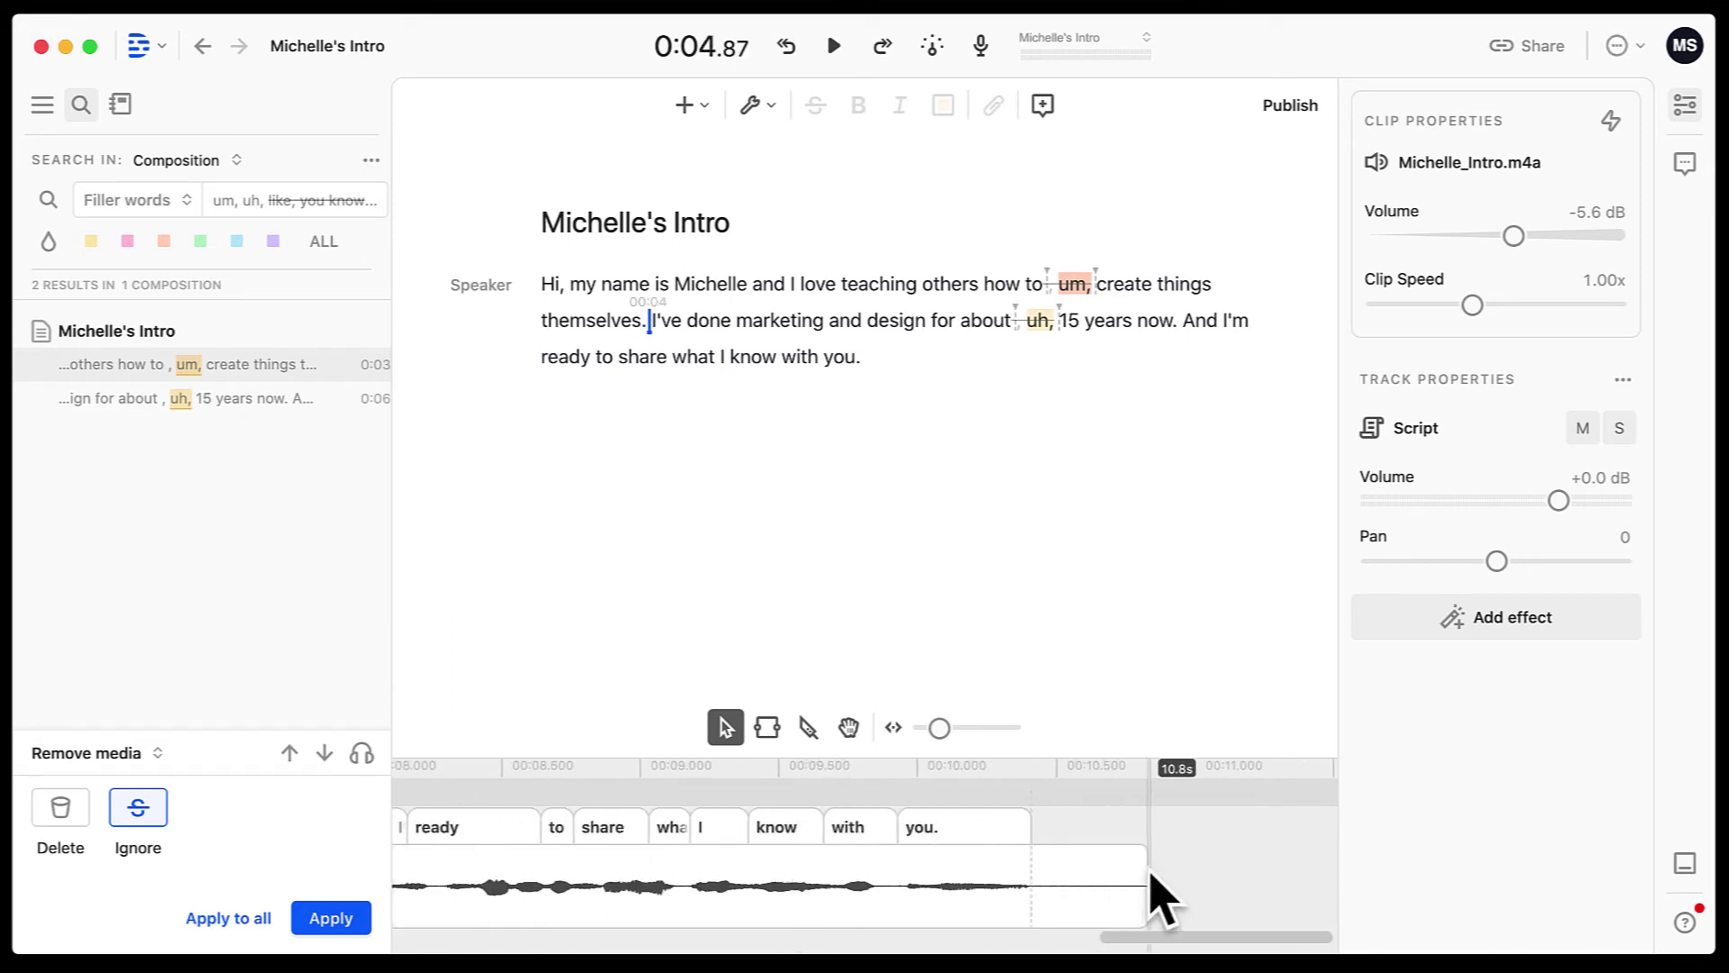
pyautogui.moveTo(1143, 876)
pyautogui.mouseDown()
pyautogui.moveTo(1027, 879)
pyautogui.moveTo(1044, 877)
pyautogui.mouseUp()
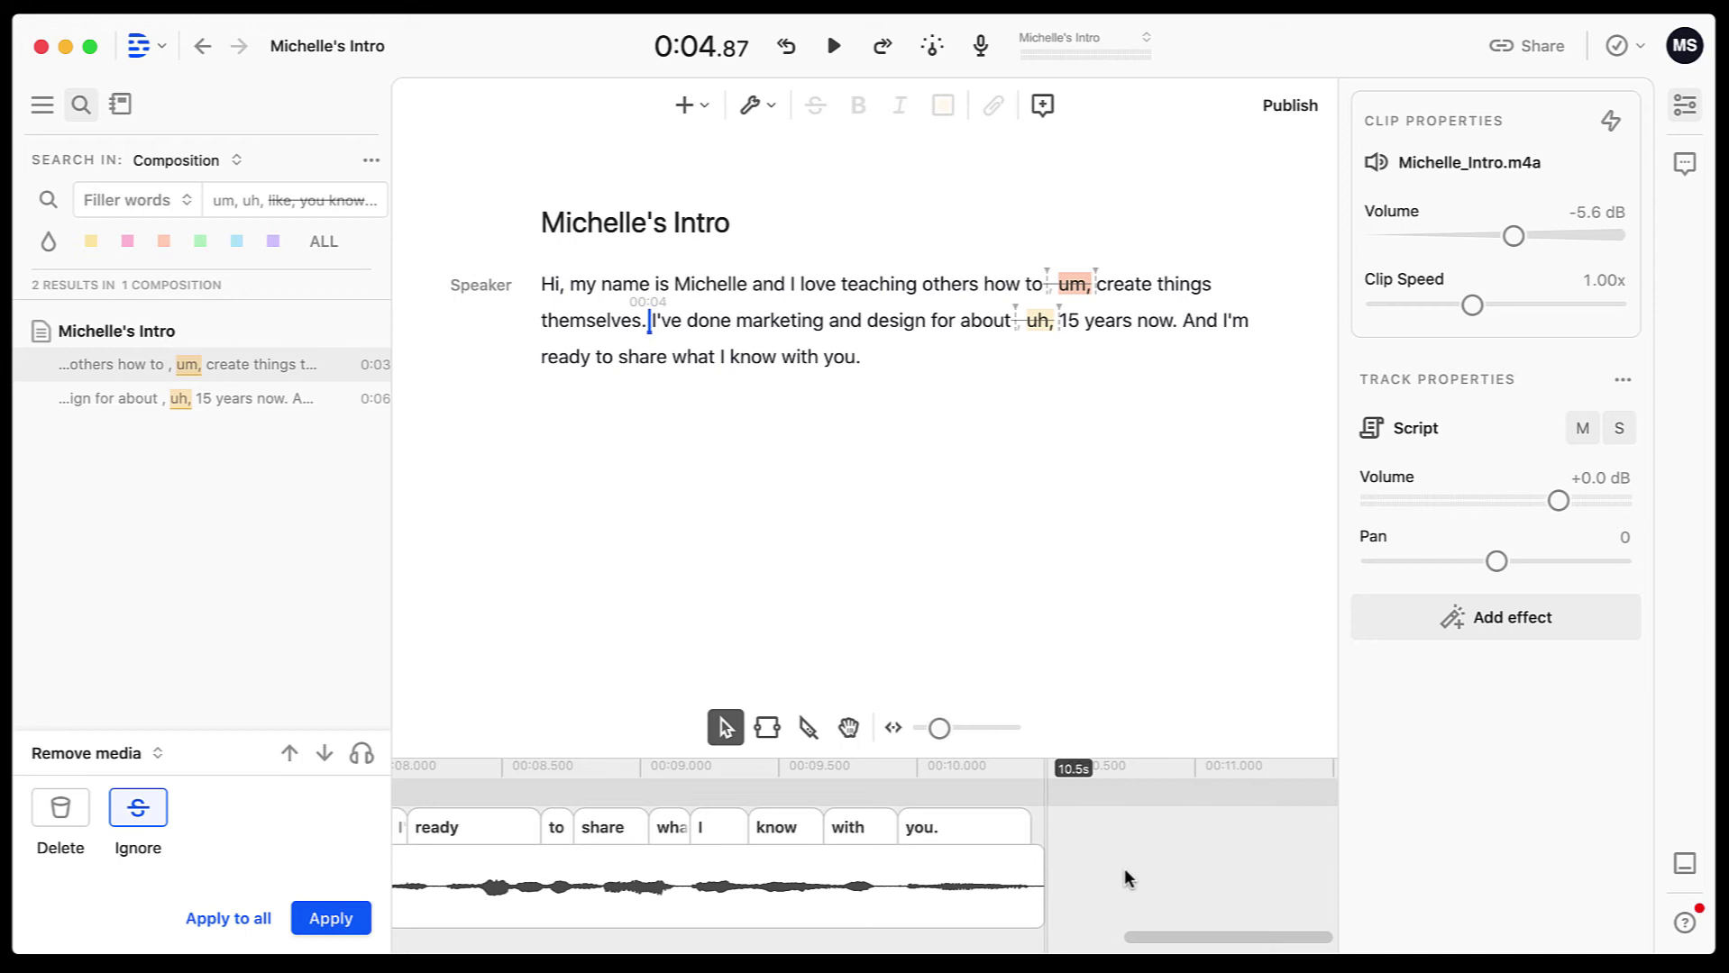
pyautogui.click(1124, 868)
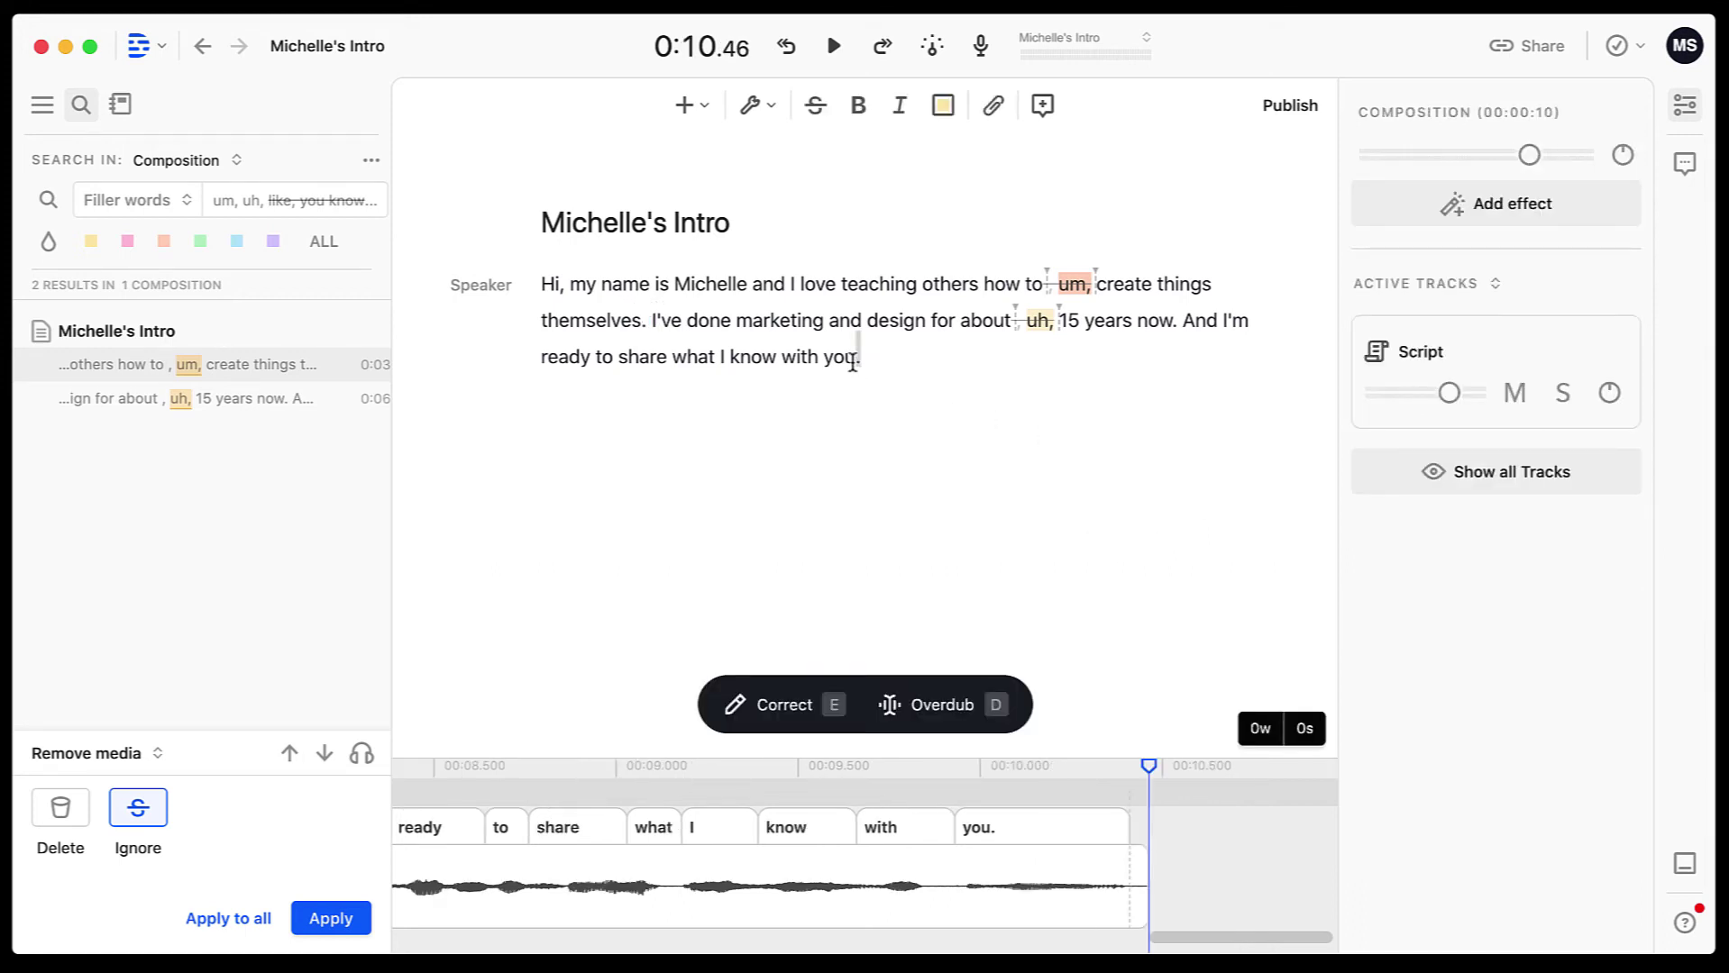
pyautogui.moveTo(858, 361); pyautogui.dragTo(717, 361)
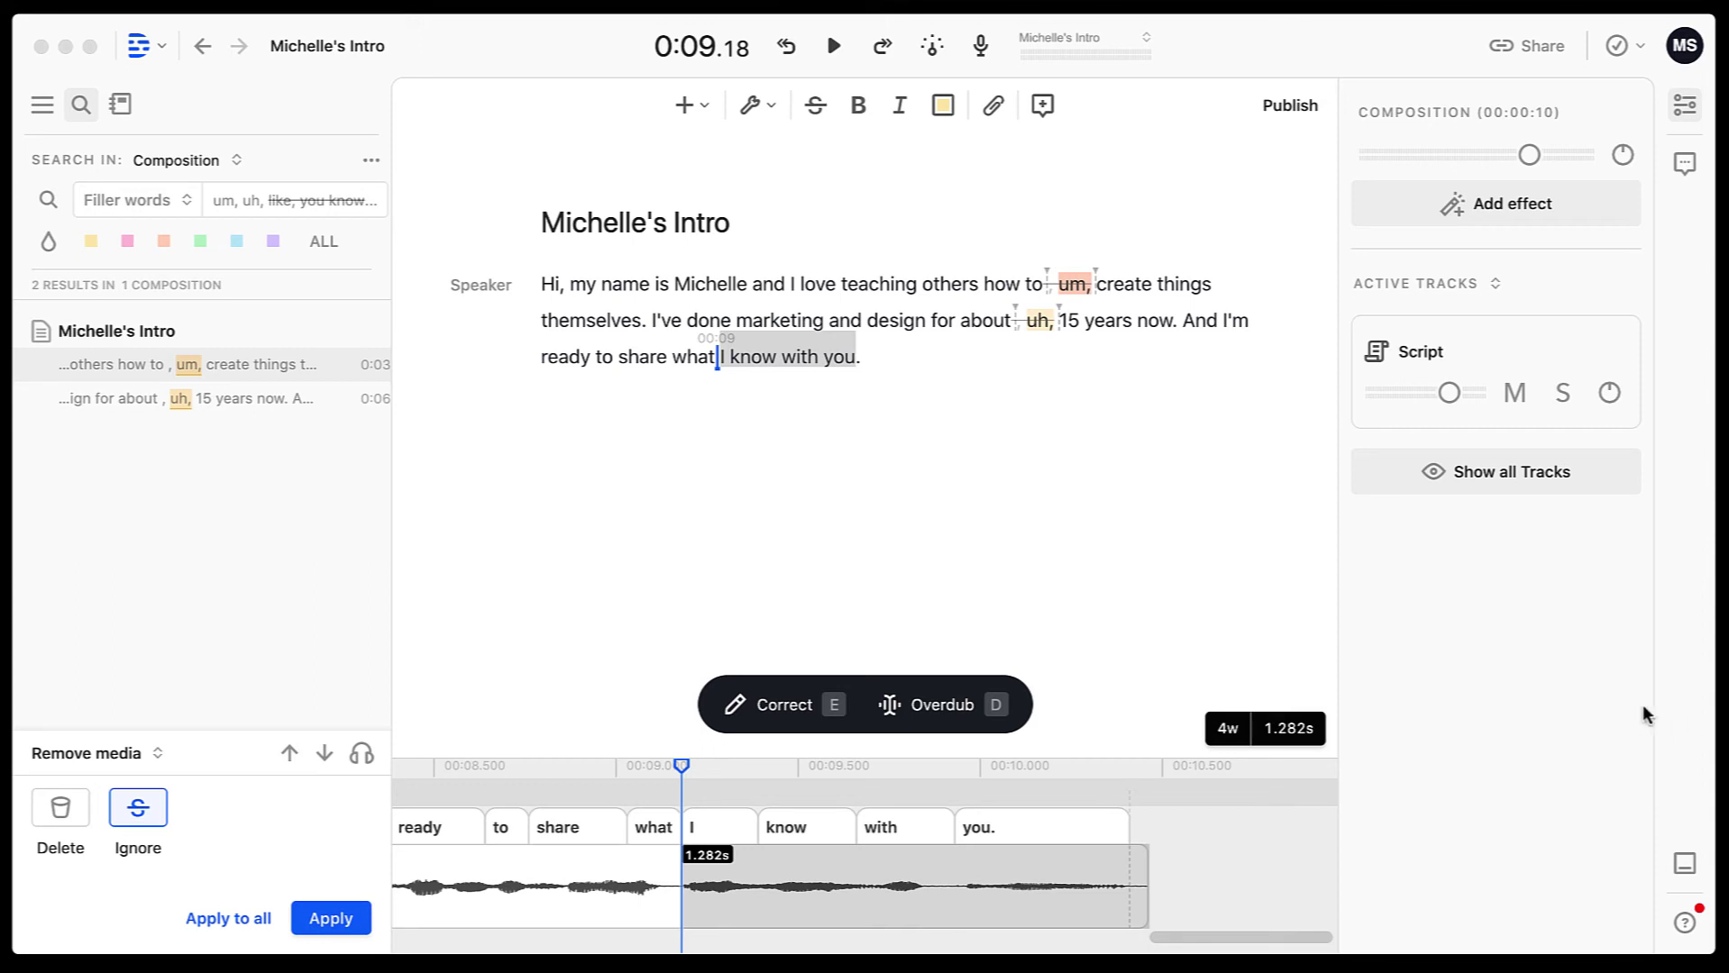
pyautogui.click(1232, 582)
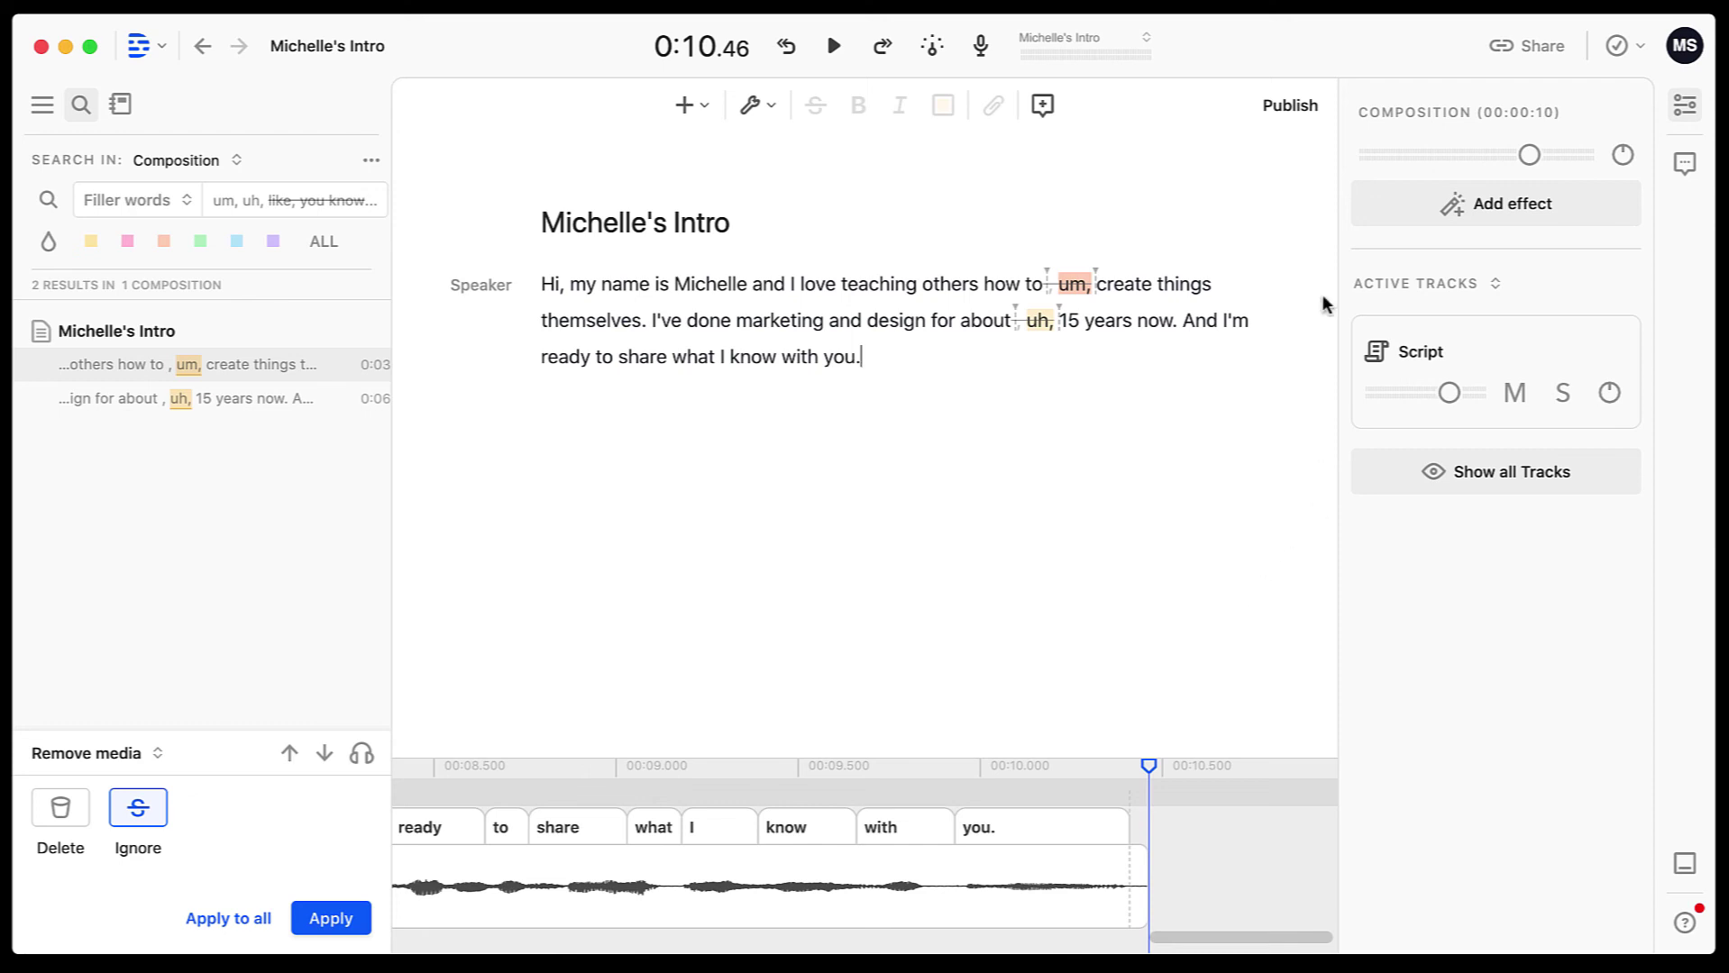
# - Bring up MP3 audio export settings: mono, 44100 Hz, 128 kbps, normalized to -24 LUFS
pyautogui.click(1526, 53)
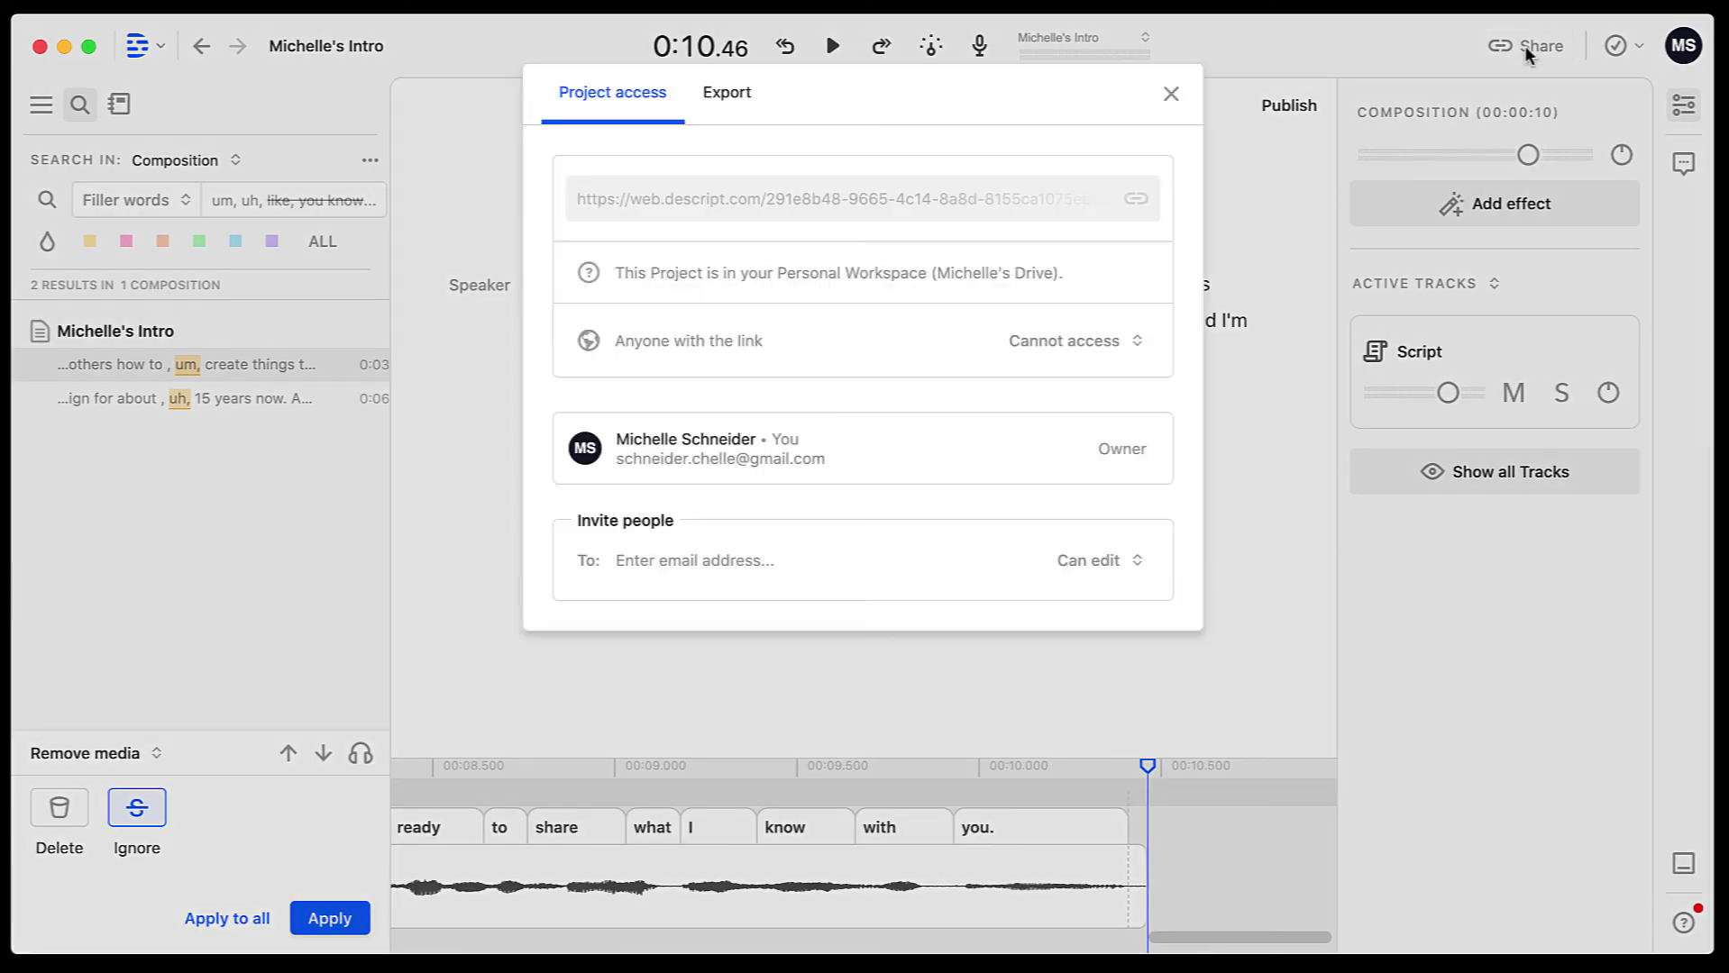
pyautogui.click(718, 95)
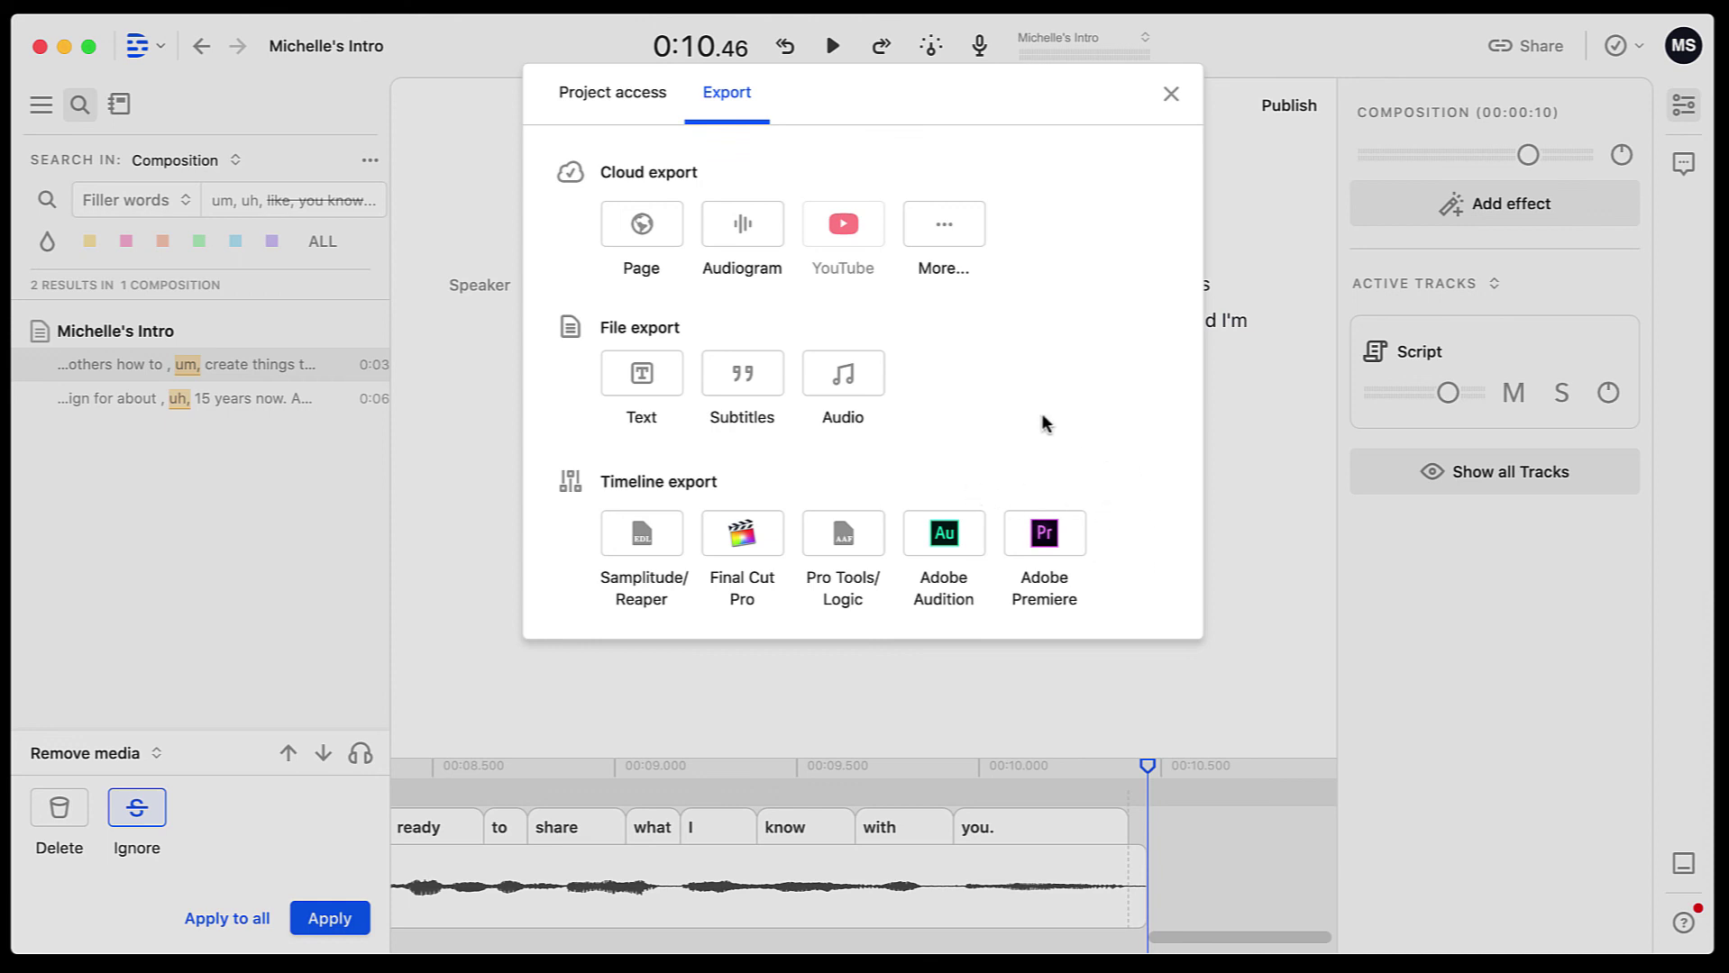
pyautogui.click(853, 379)
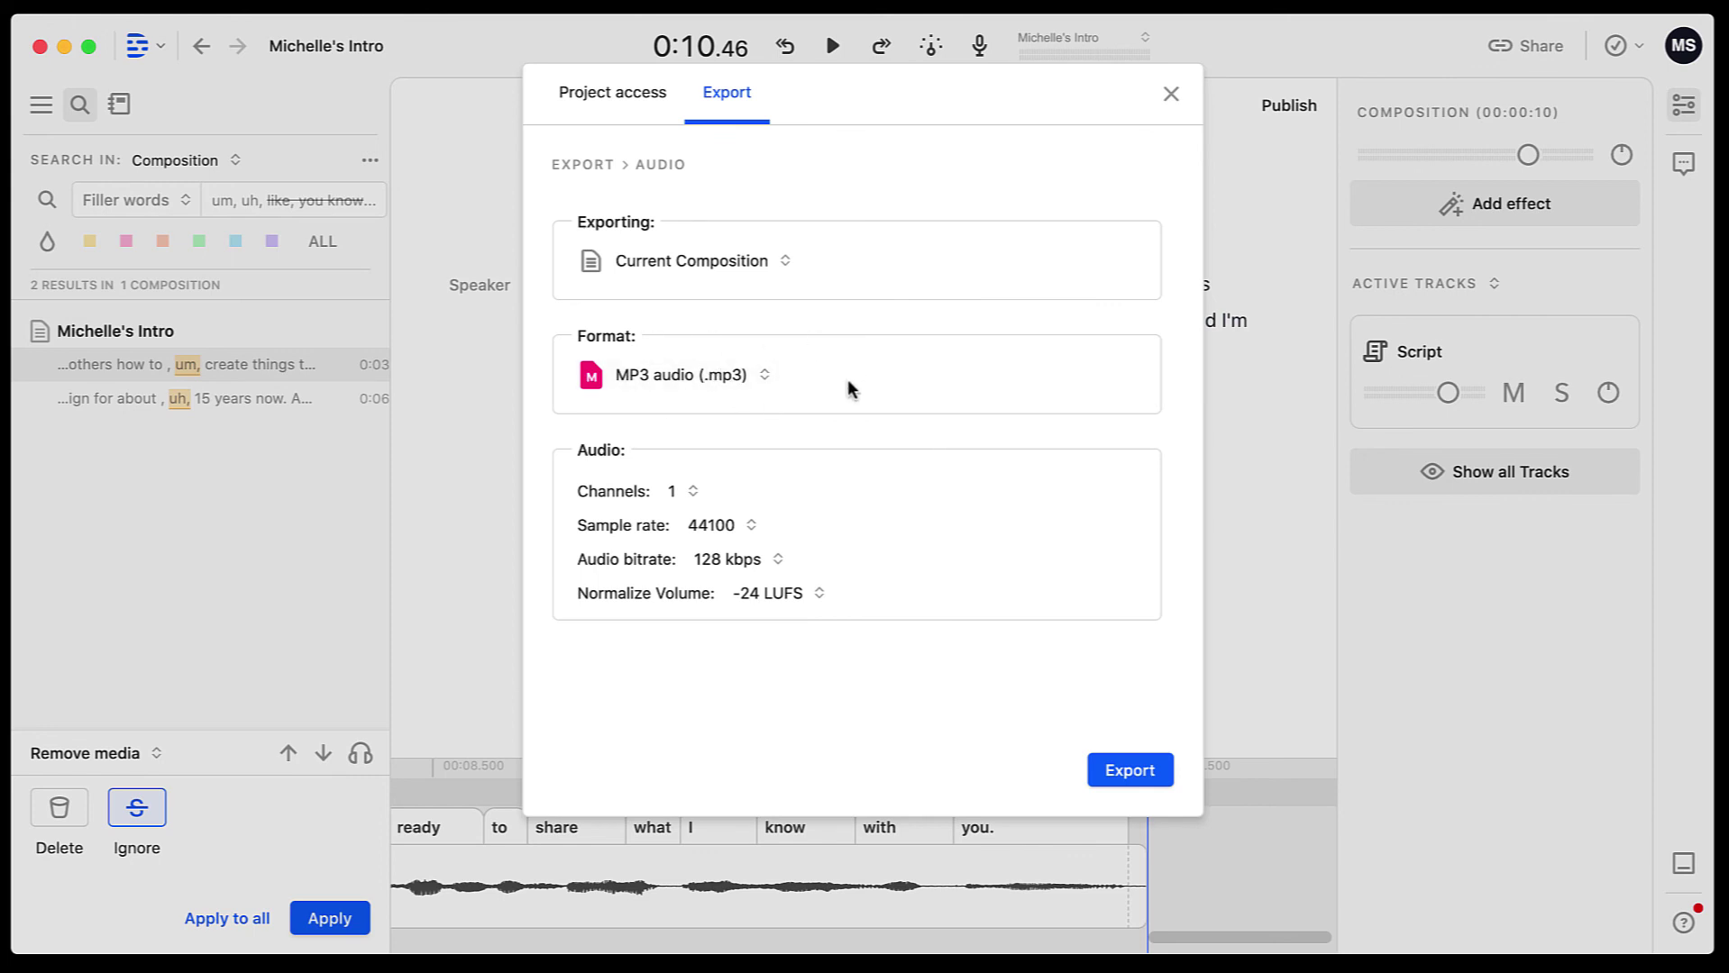